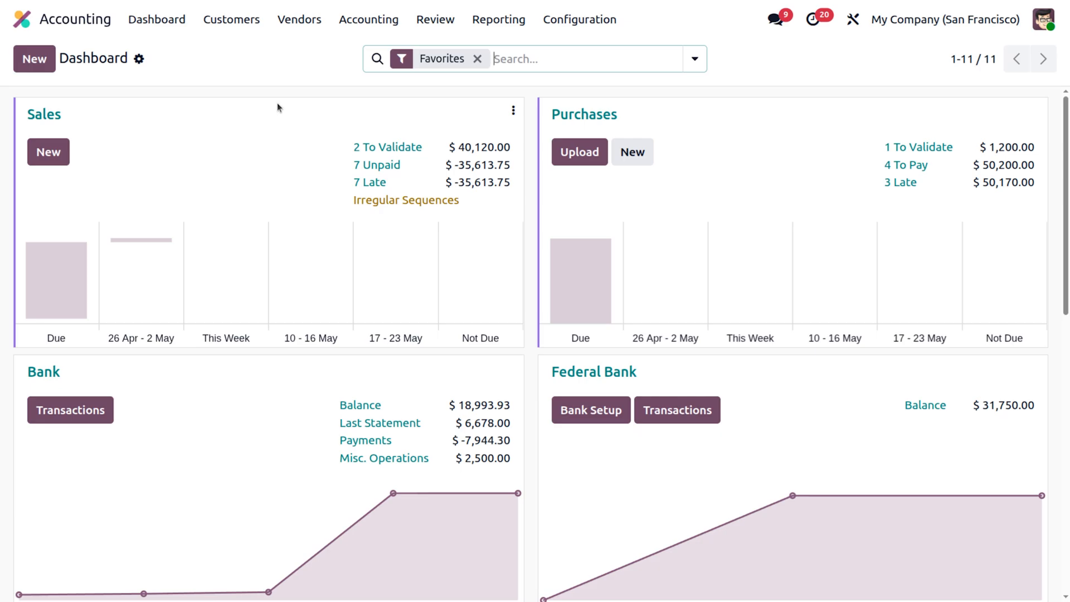
# Step: Open the customer invoices list and look over its optional columns
pyautogui.click(232, 21)
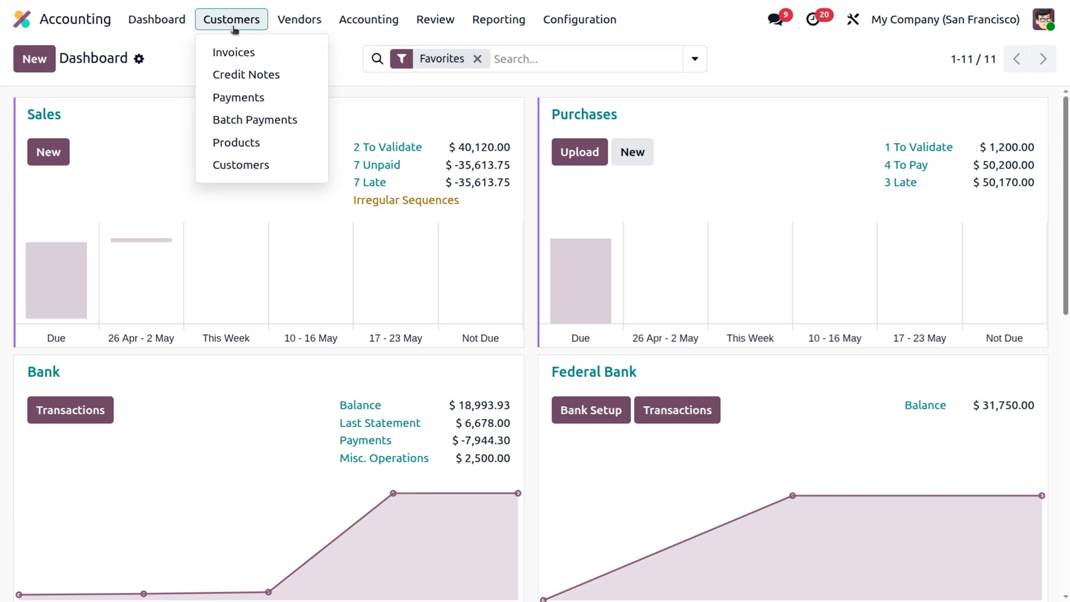
pyautogui.click(239, 55)
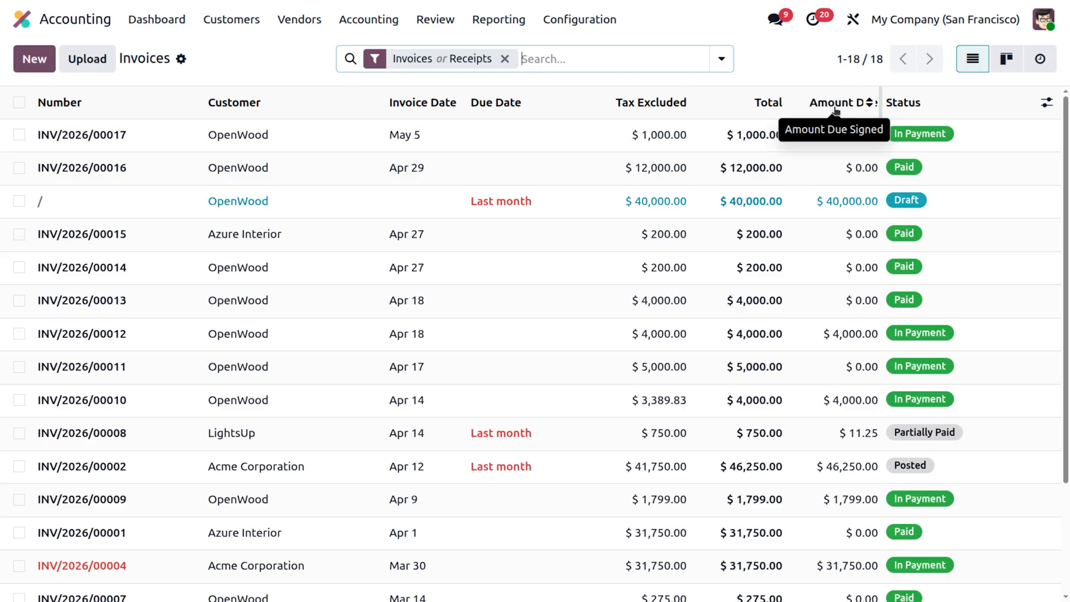
pyautogui.click(1047, 102)
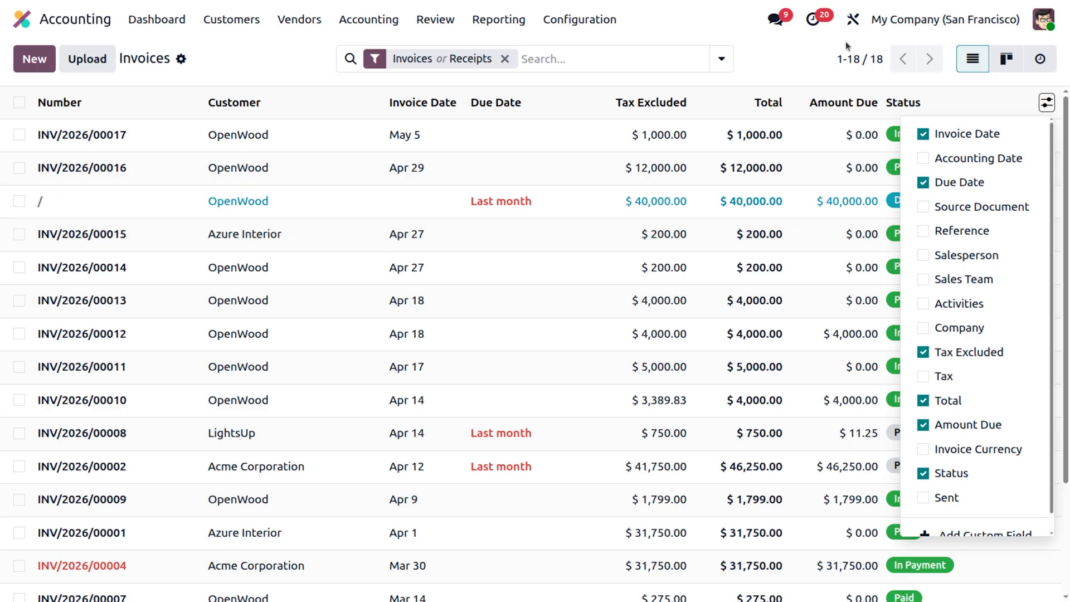
pyautogui.click(795, 68)
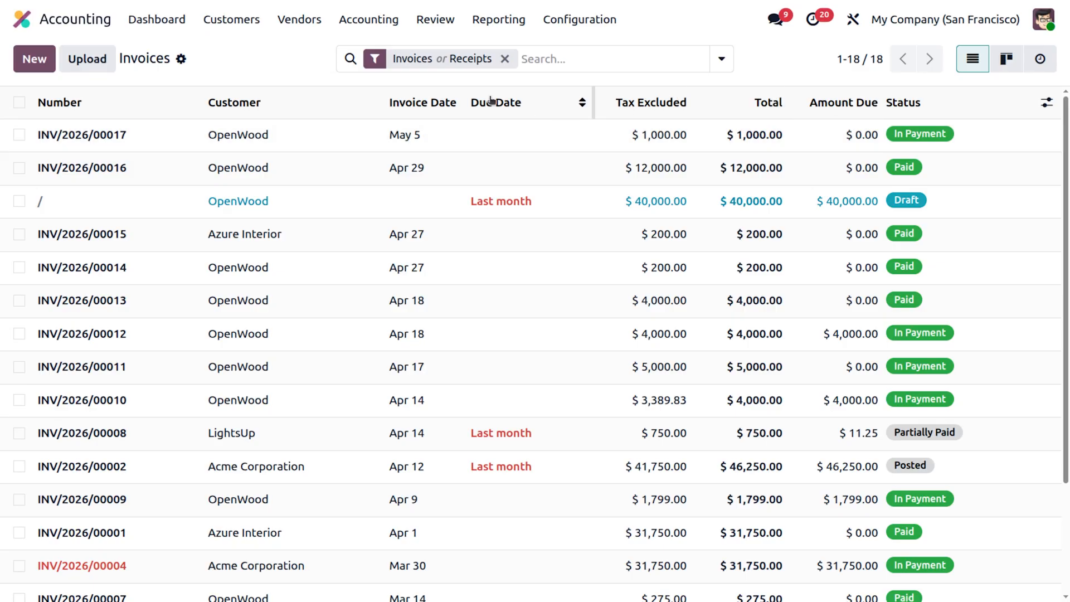
# Step: Create a new customer invoice for OpenWood with Immediate Payment as the payment terms
pyautogui.click(39, 60)
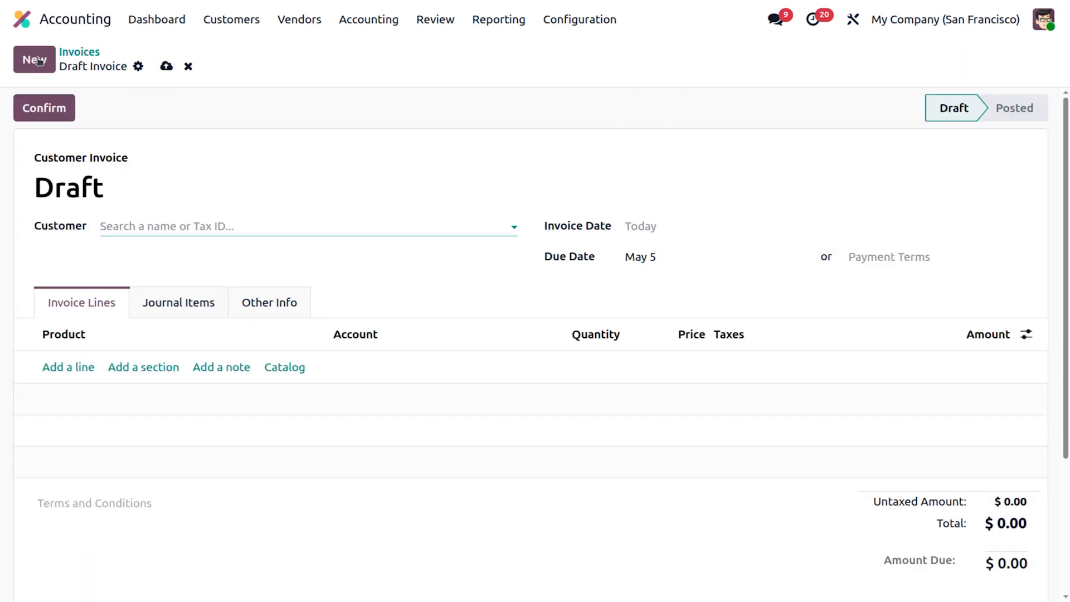
pyautogui.click(217, 225)
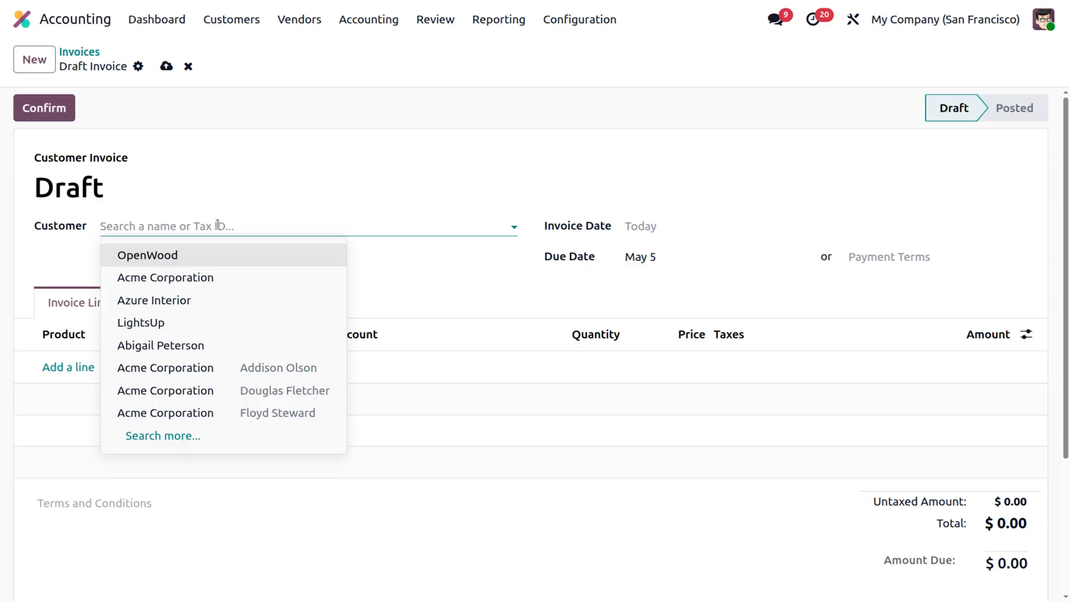
pyautogui.click(200, 255)
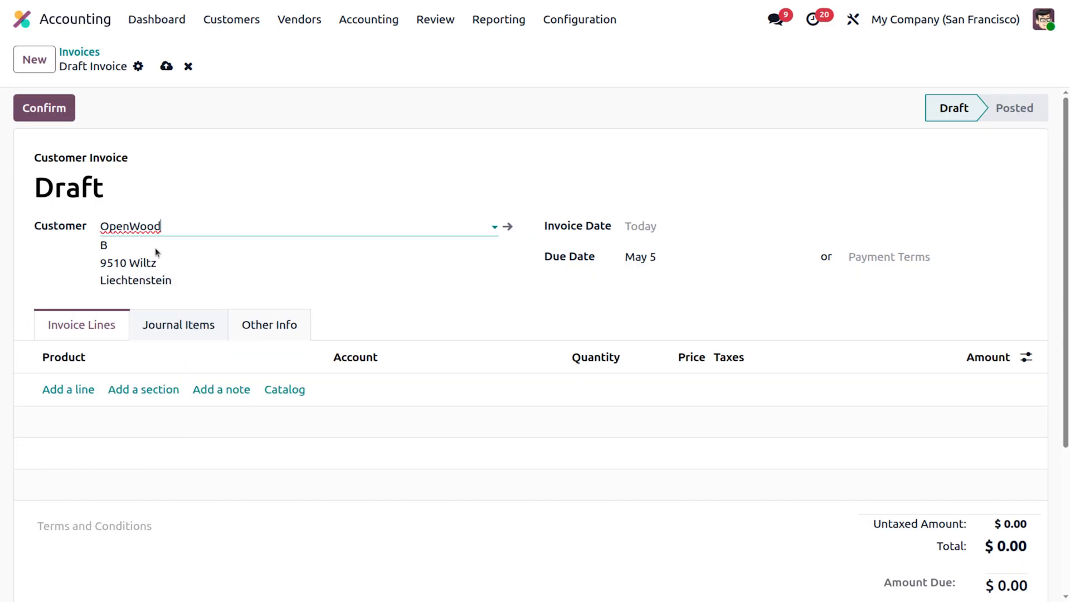
pyautogui.click(878, 260)
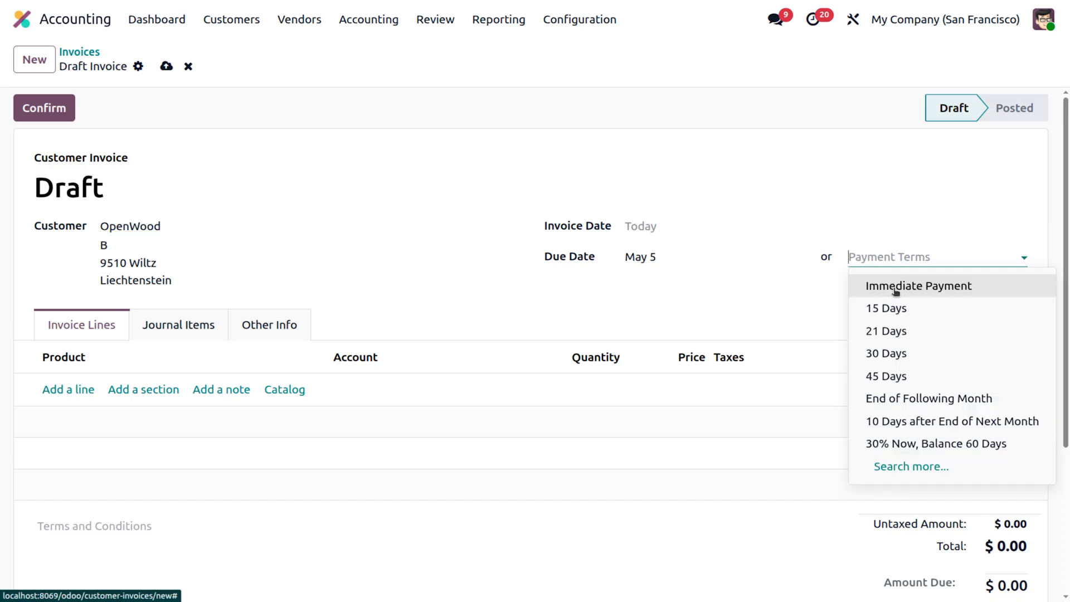
pyautogui.click(895, 289)
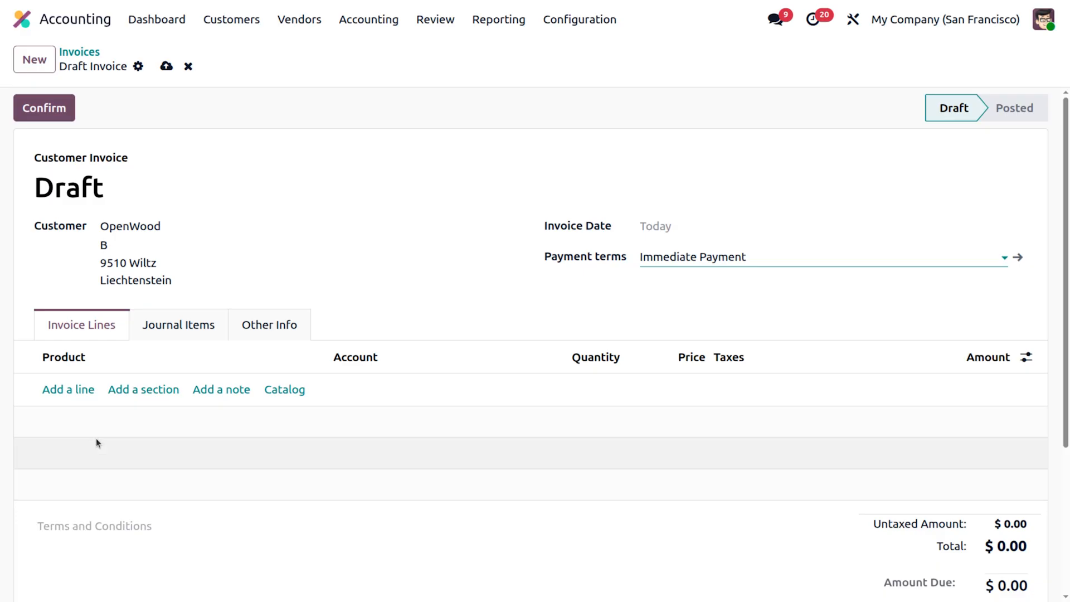
# Step: Add an invoice line with a newly created product named bed and remove its 0% Exports tax
pyautogui.click(74, 390)
pyautogui.click(71, 386)
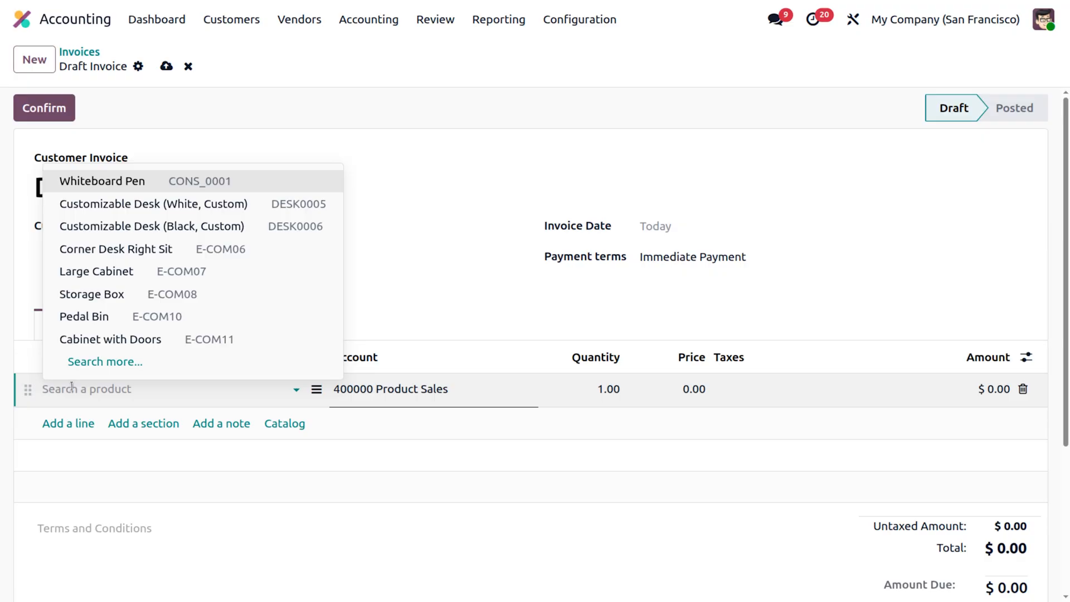
pyautogui.write('bed')
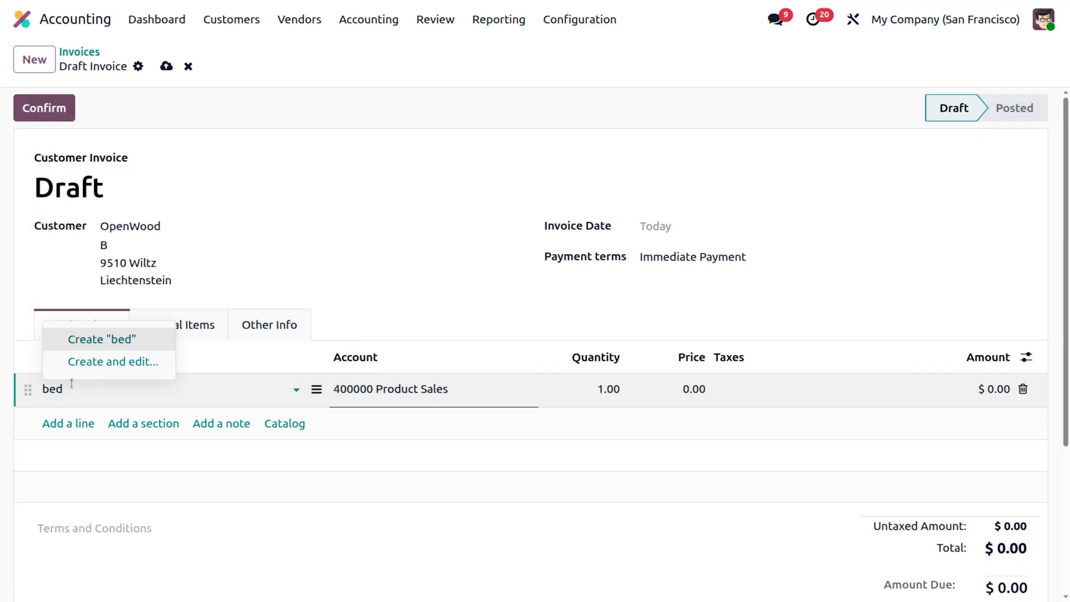
pyautogui.click(131, 339)
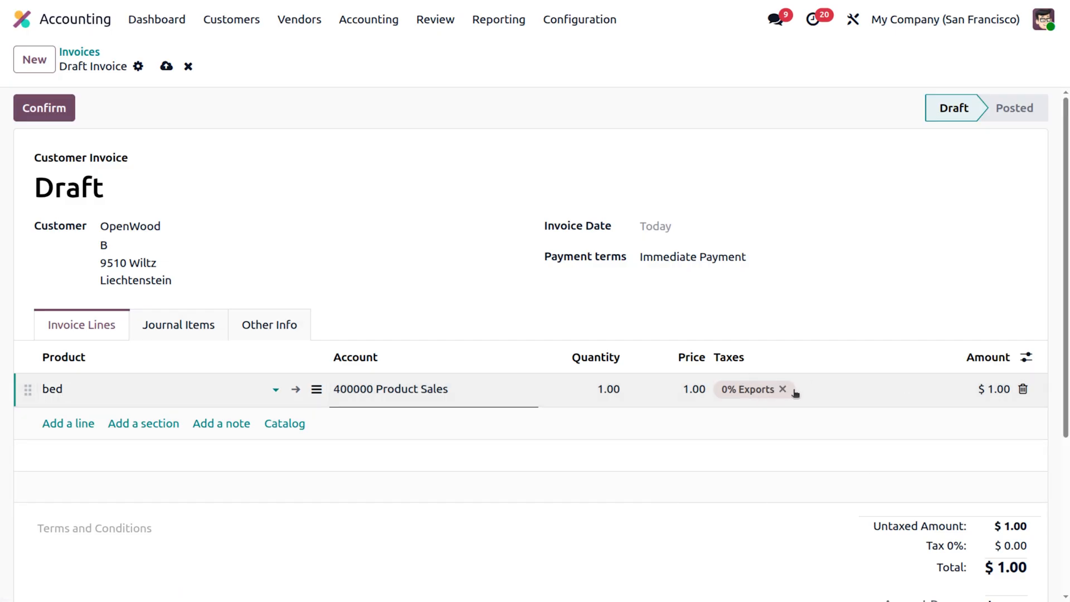
pyautogui.click(782, 390)
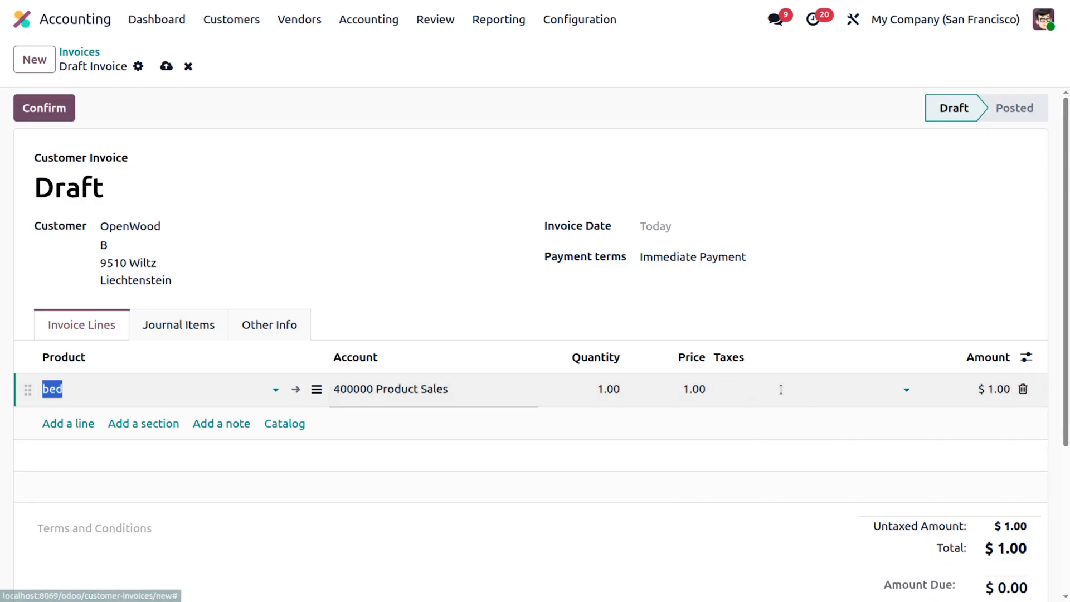
# Step: Set the bed line's price to 2500 and confirm the invoice
pyautogui.click(696, 390)
pyautogui.press('BackSpace')
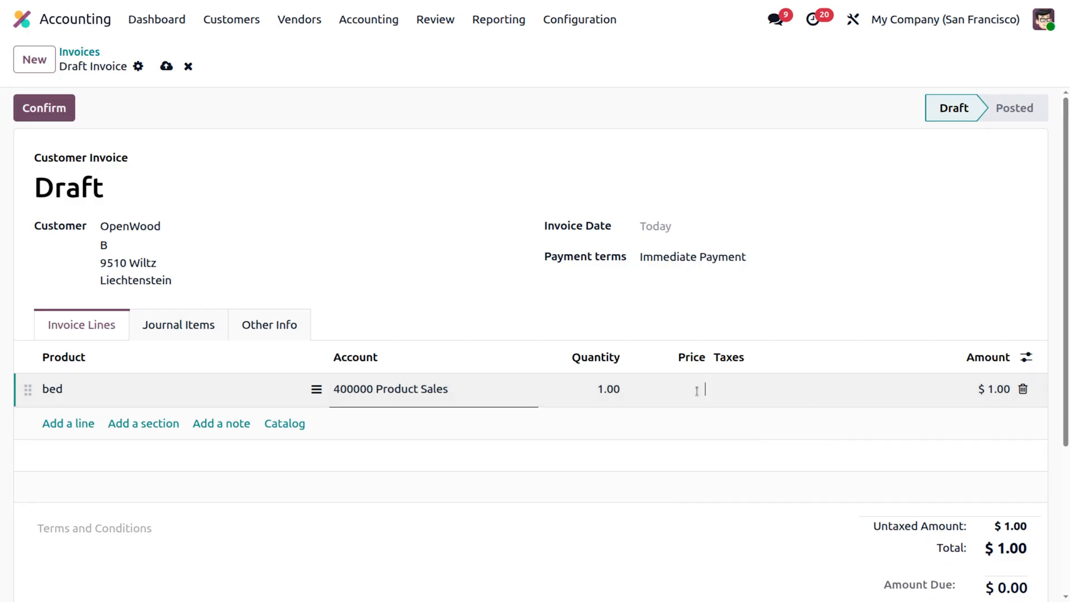
pyautogui.write('2000')
pyautogui.press('BackSpace')
pyautogui.press('BackSpace')
pyautogui.press('BackSpace')
pyautogui.write('500')
pyautogui.click(729, 471)
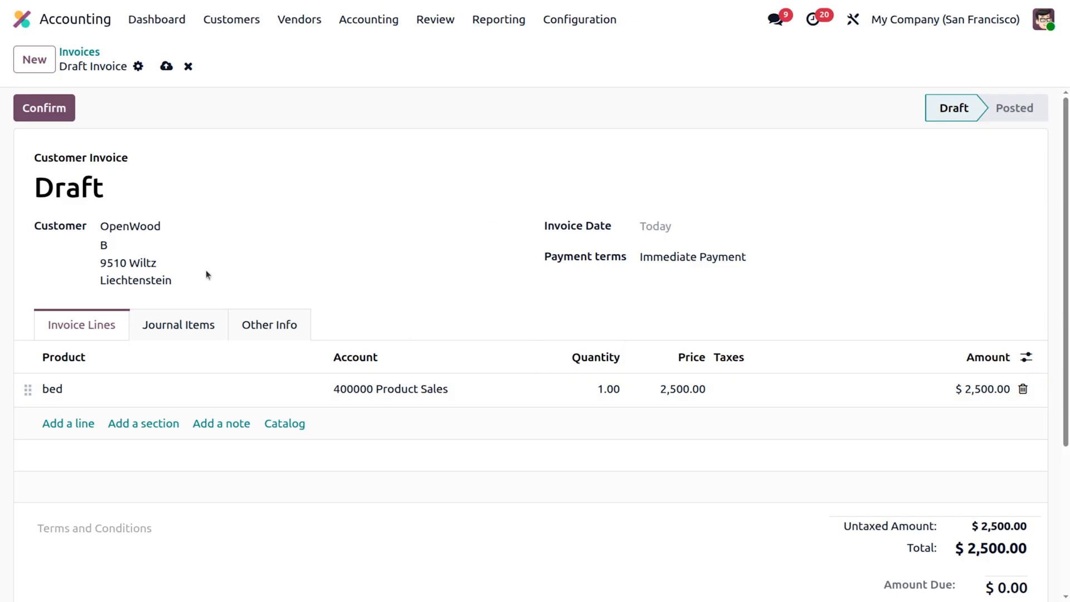
pyautogui.click(54, 107)
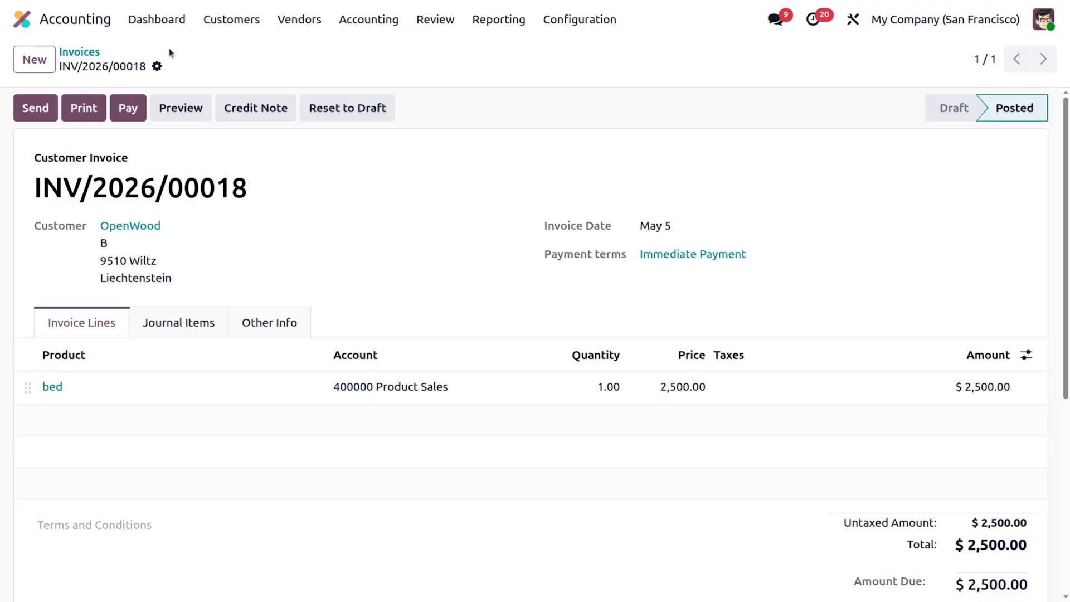
# Step: Reopen the new OpenWood invoice from the invoices list and create its payment dated May 5, 2026
pyautogui.click(79, 51)
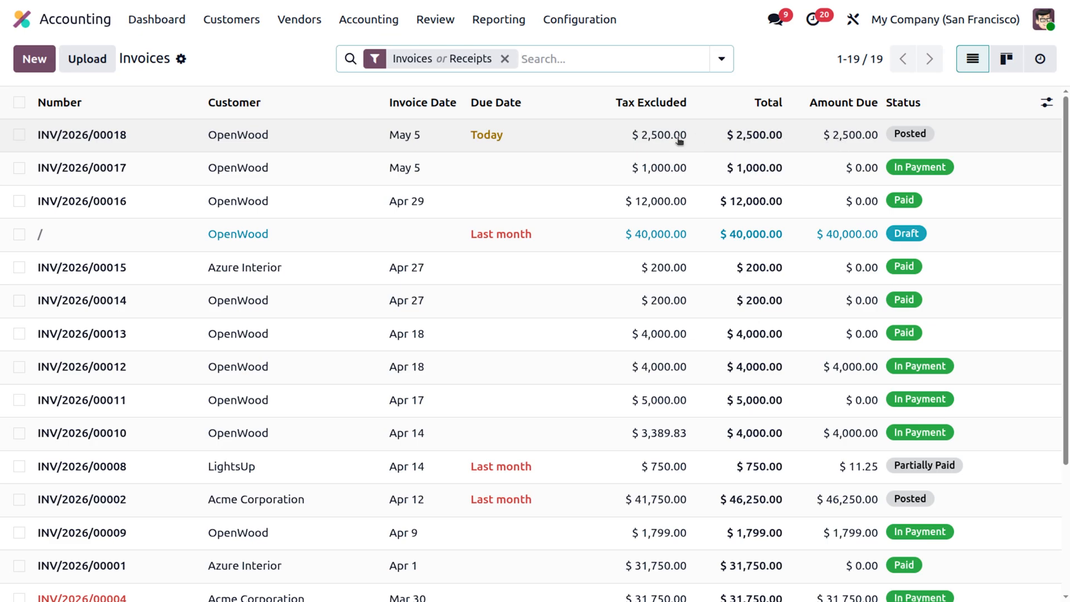
pyautogui.click(551, 143)
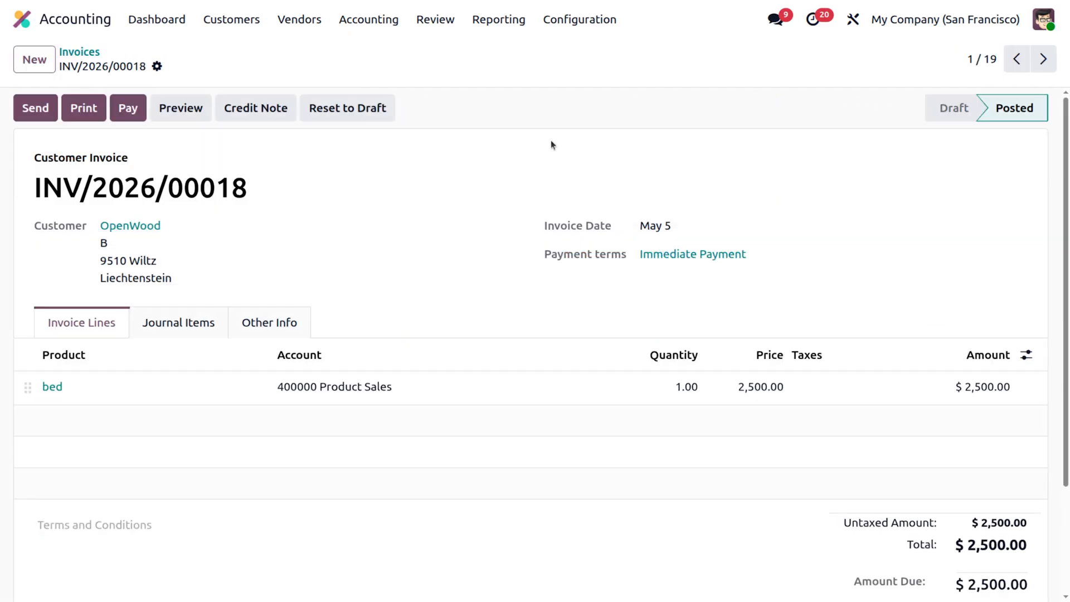
pyautogui.click(139, 109)
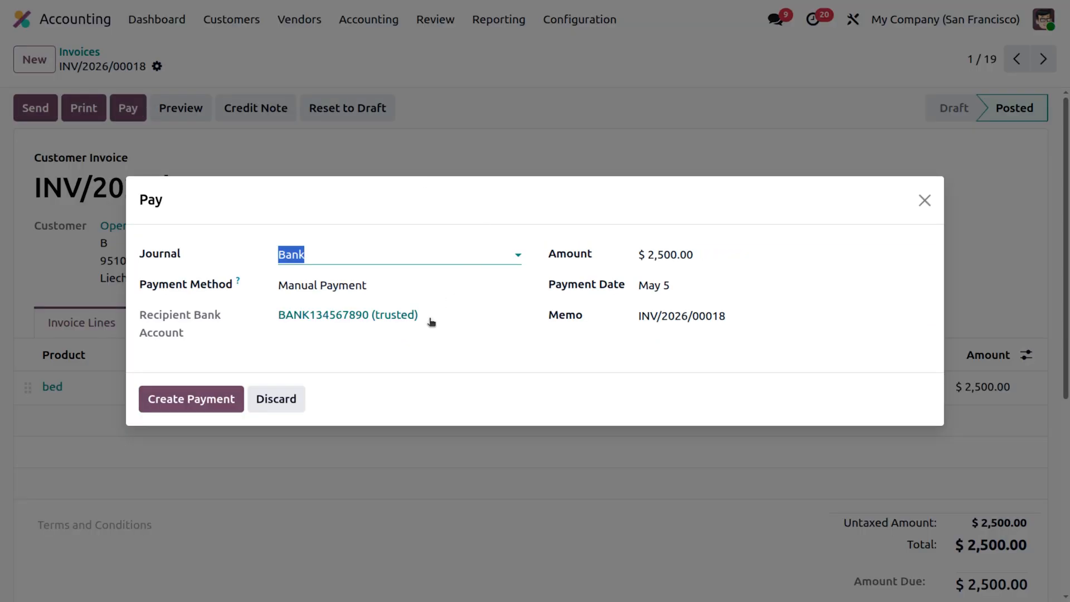
pyautogui.click(691, 286)
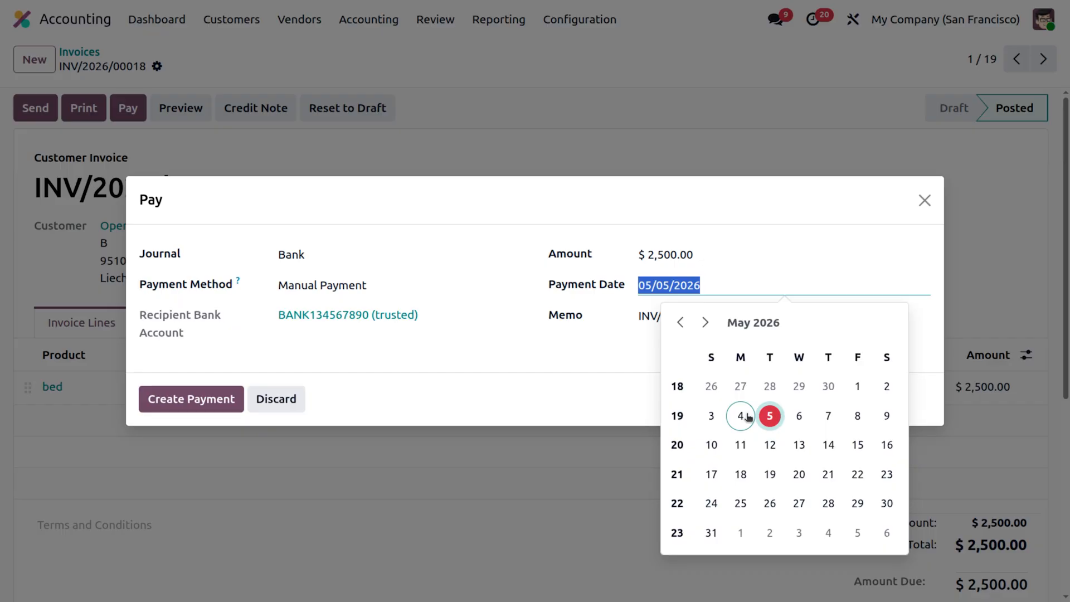
pyautogui.click(769, 416)
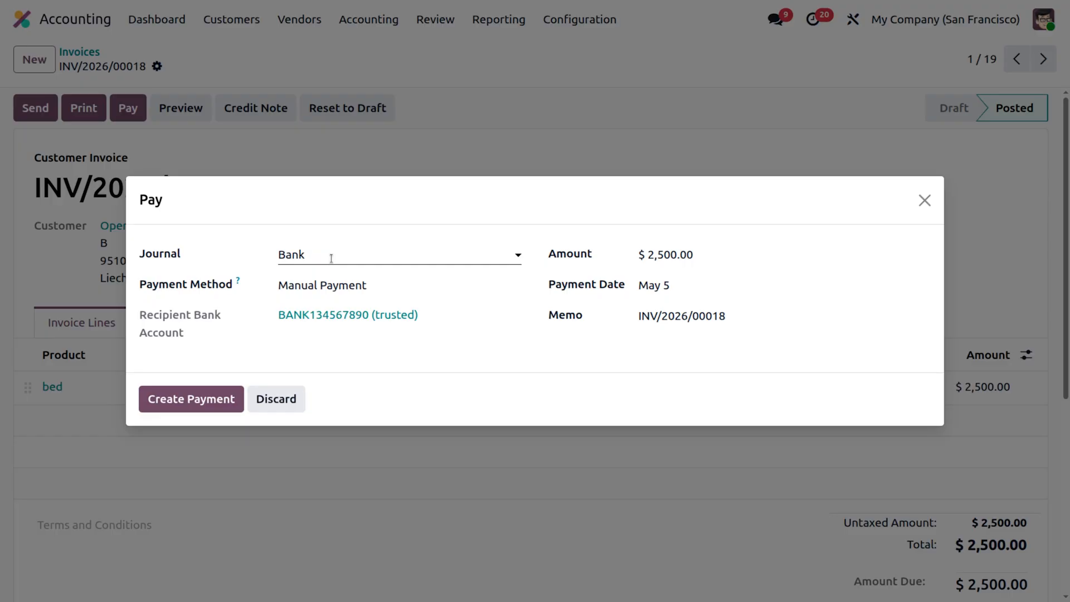
pyautogui.click(224, 391)
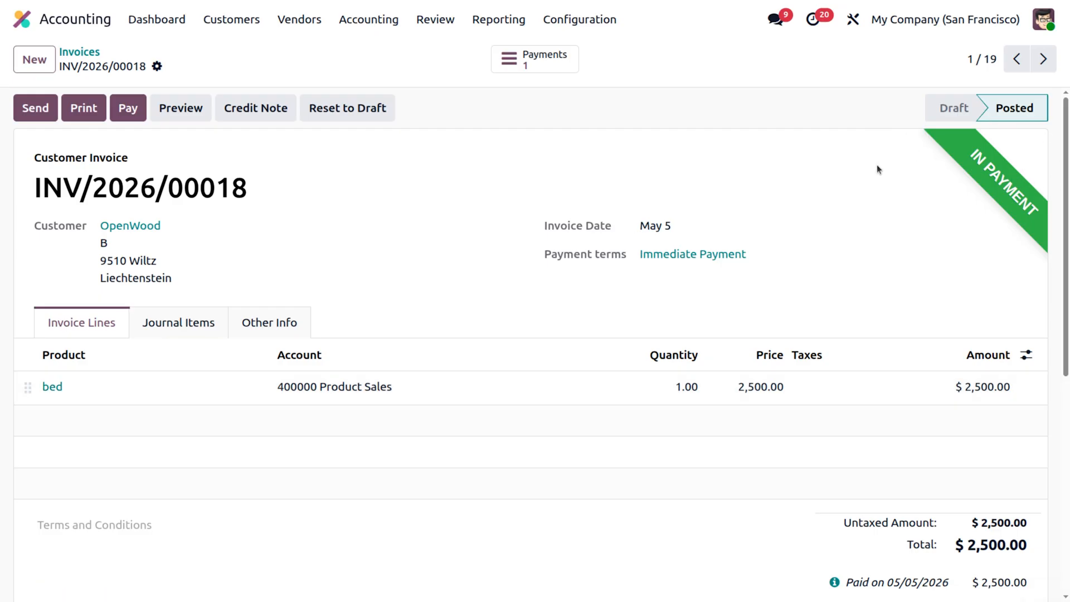
# Step: Review the payment linked to the invoice, then check the invoice's amount due and status in the invoices list
pyautogui.click(538, 64)
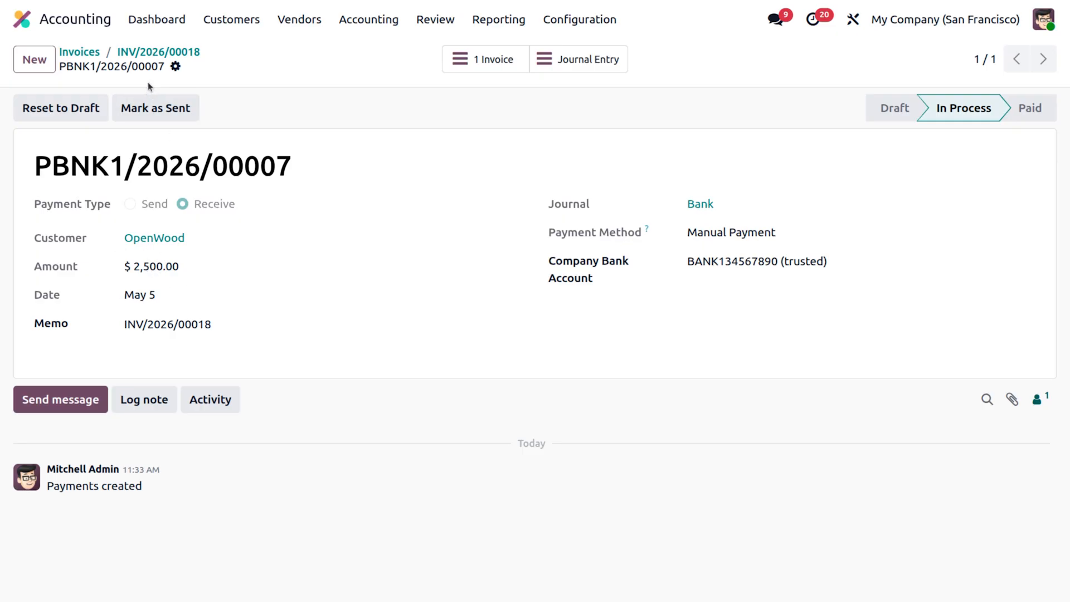
pyautogui.click(172, 51)
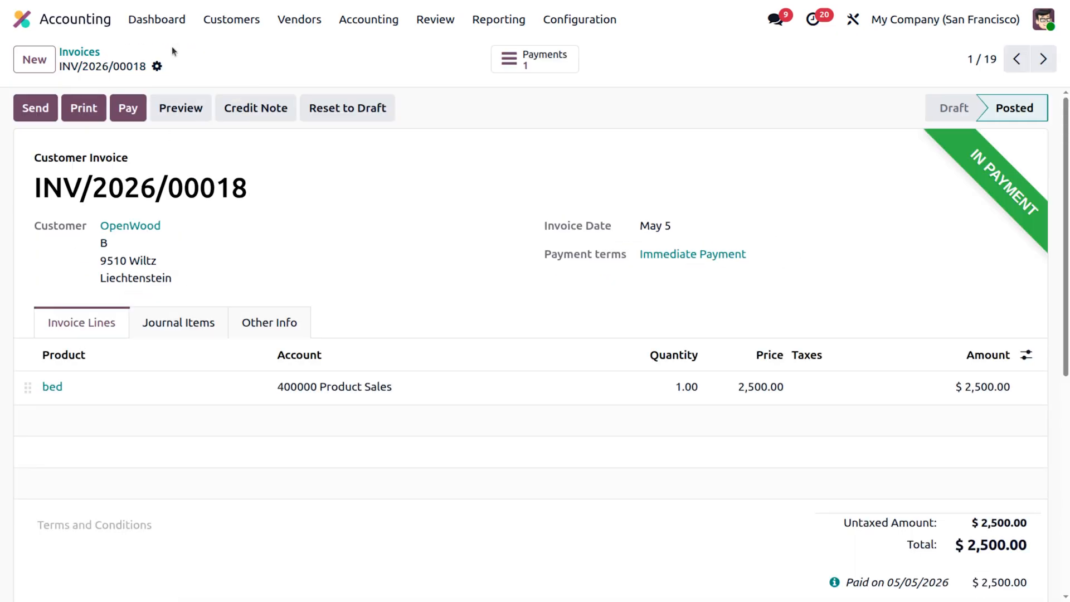
pyautogui.click(74, 55)
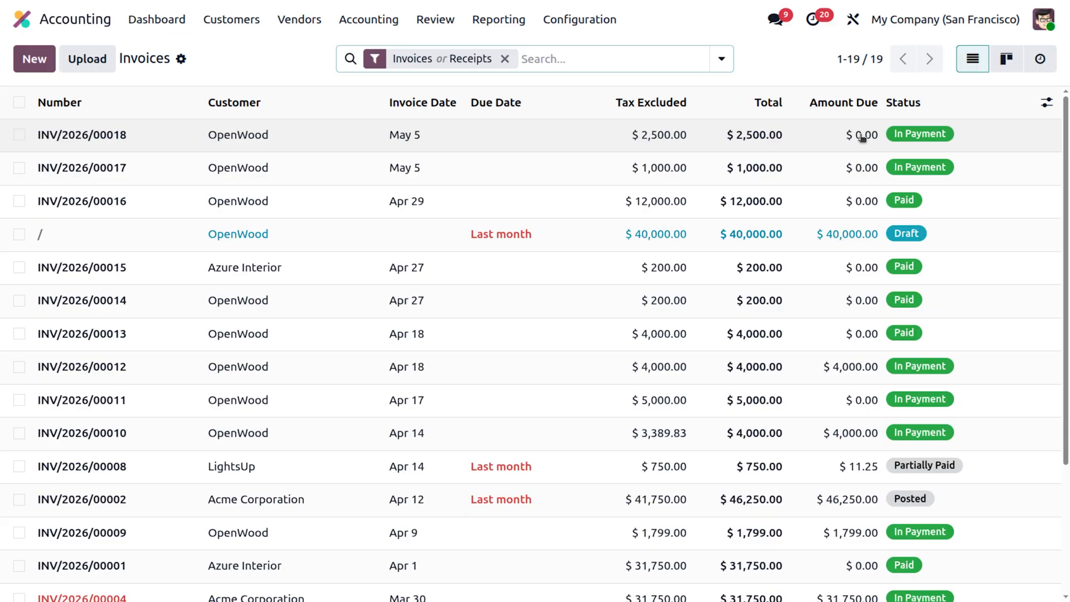
pyautogui.click(752, 138)
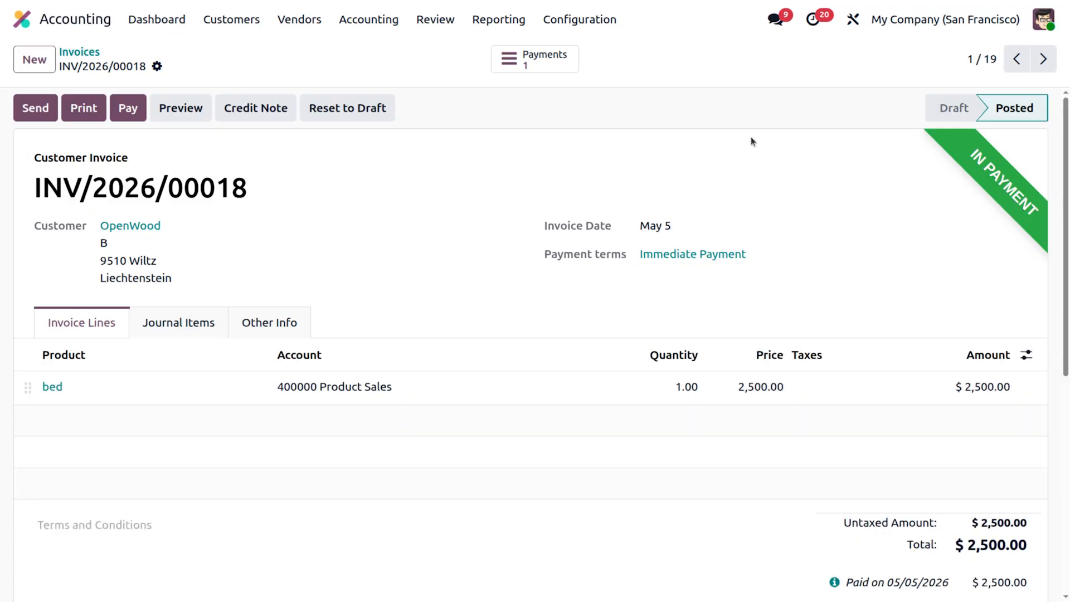
# Step: Examine the invoice's journal items and the journal entry of its linked payment
pyautogui.click(177, 323)
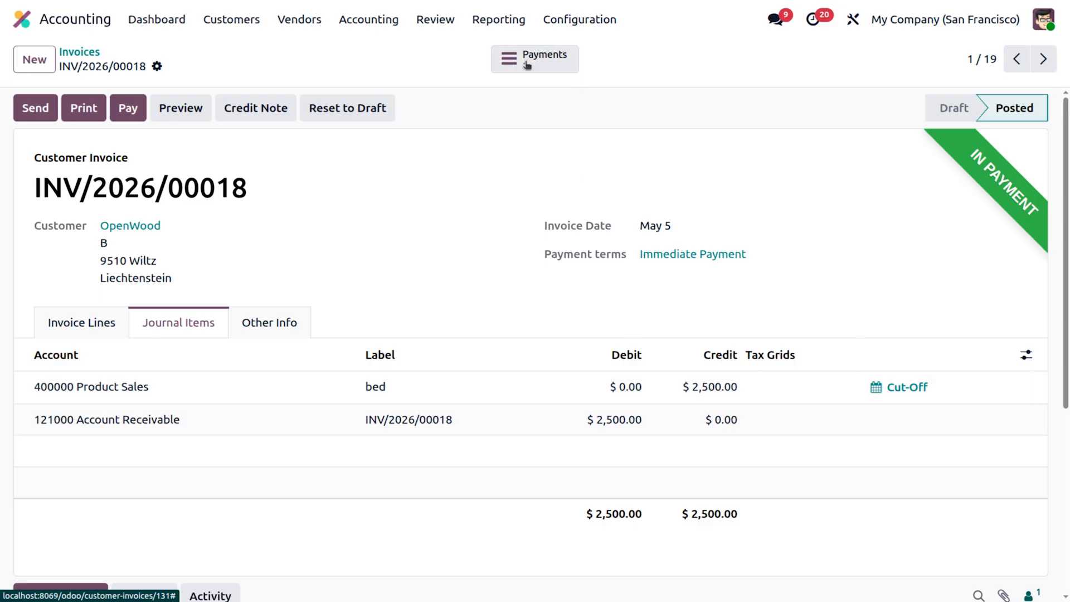
pyautogui.click(527, 66)
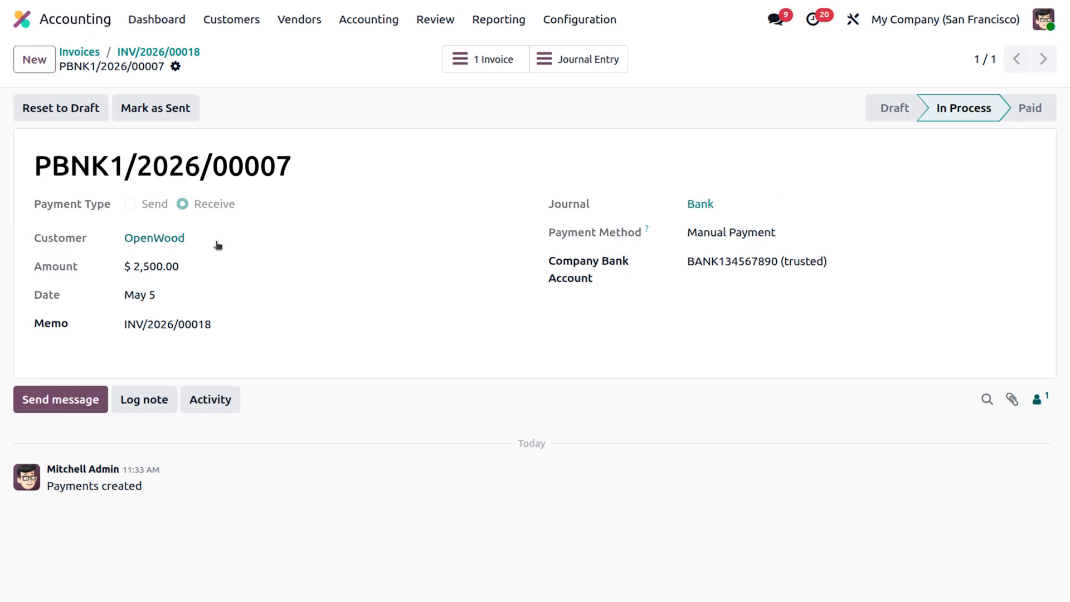
pyautogui.click(608, 63)
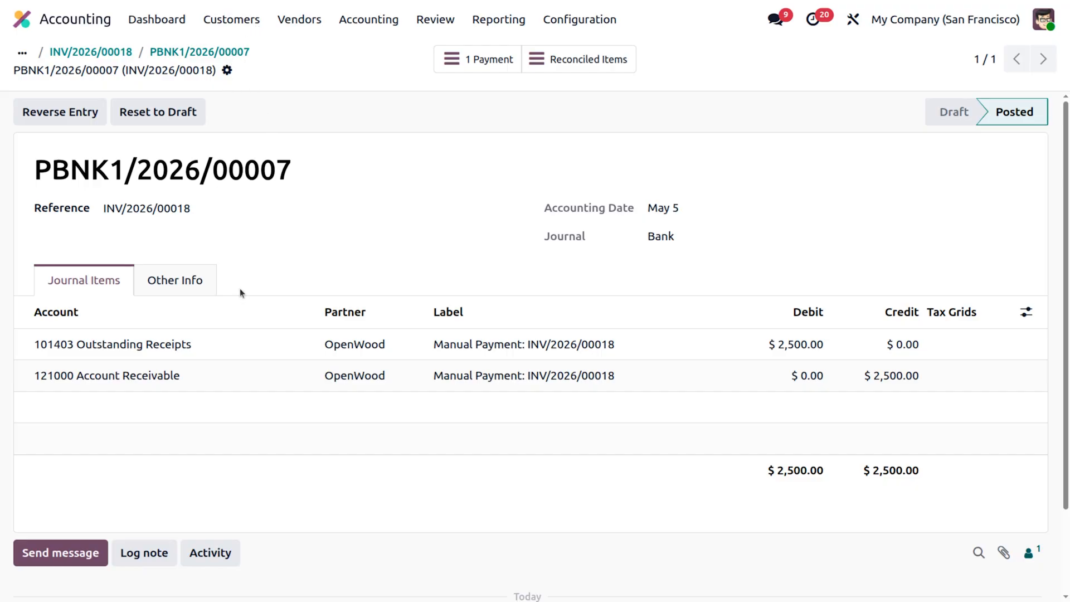
pyautogui.click(200, 53)
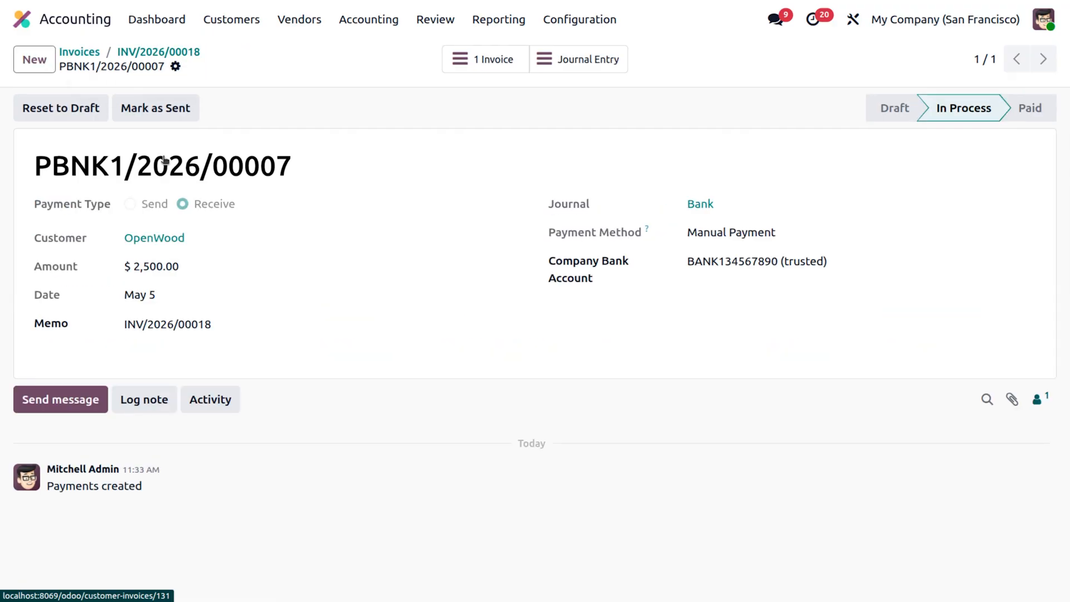
# Step: Start a new transaction in the Bank journal dated May 5, 2026, with the label "customer payment"
pyautogui.click(174, 17)
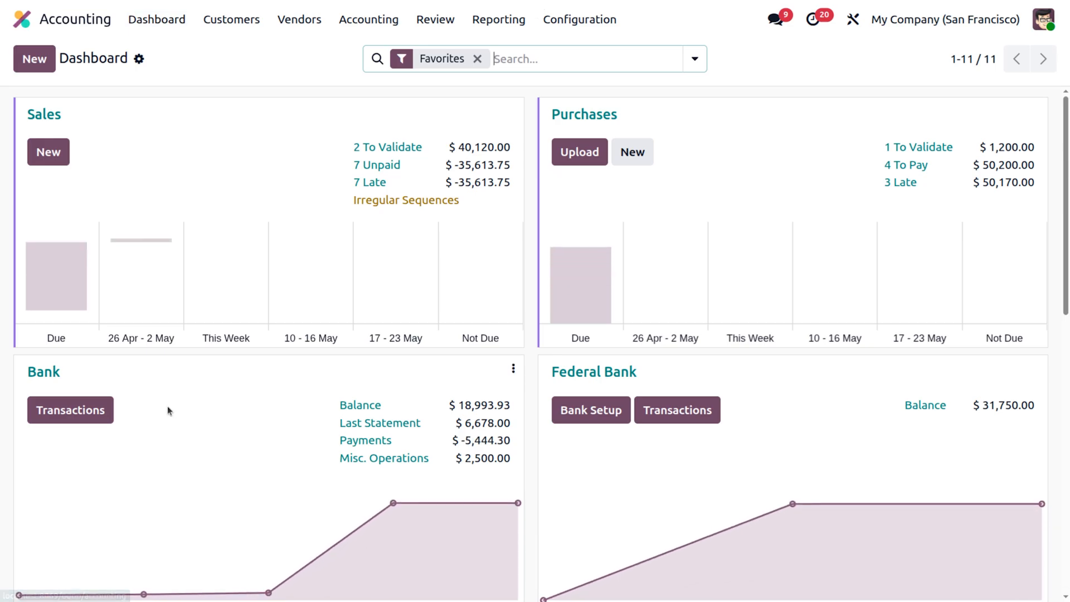
pyautogui.scroll(-3, 156, 405)
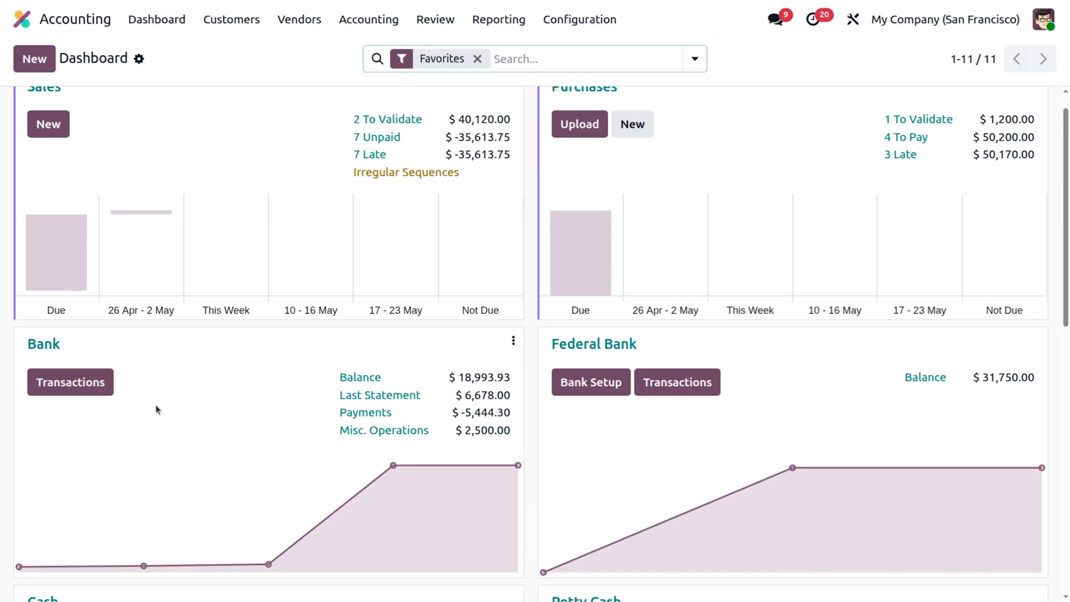
pyautogui.click(74, 280)
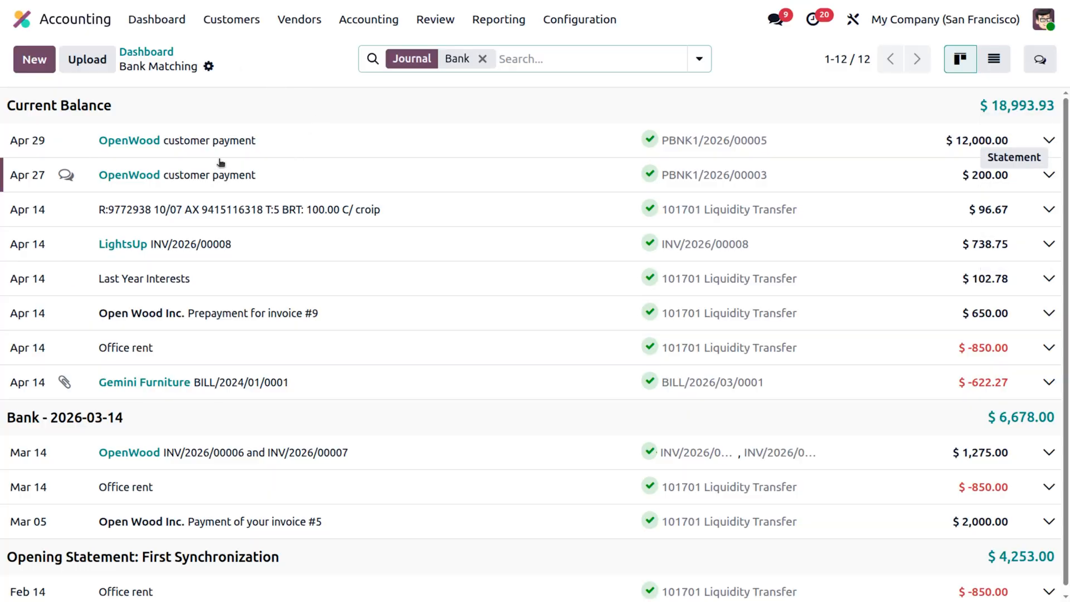
pyautogui.click(36, 59)
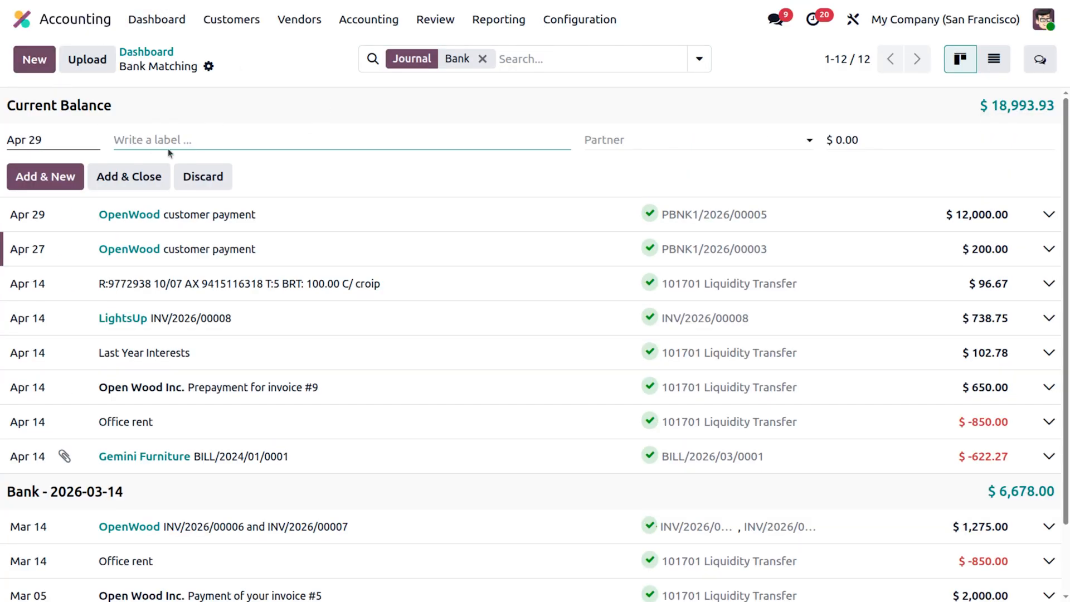
pyautogui.click(84, 143)
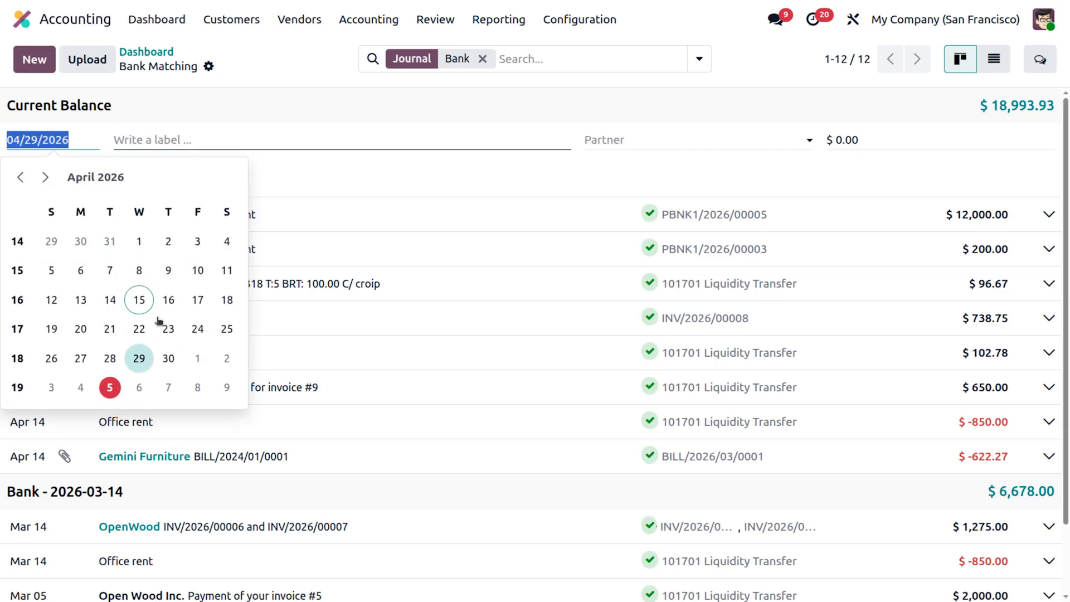
pyautogui.click(117, 382)
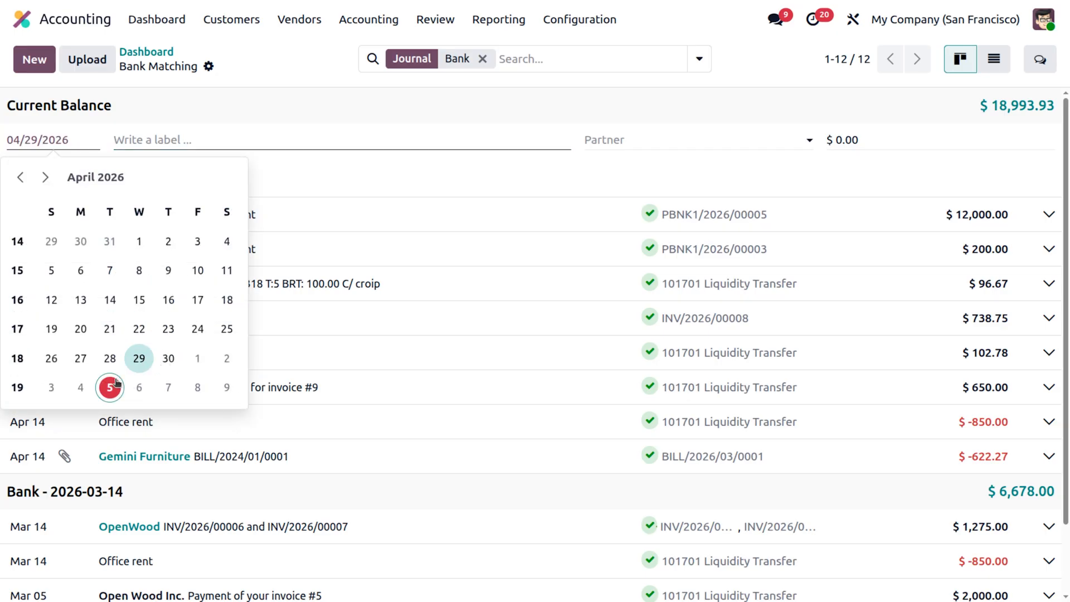
pyautogui.click(197, 145)
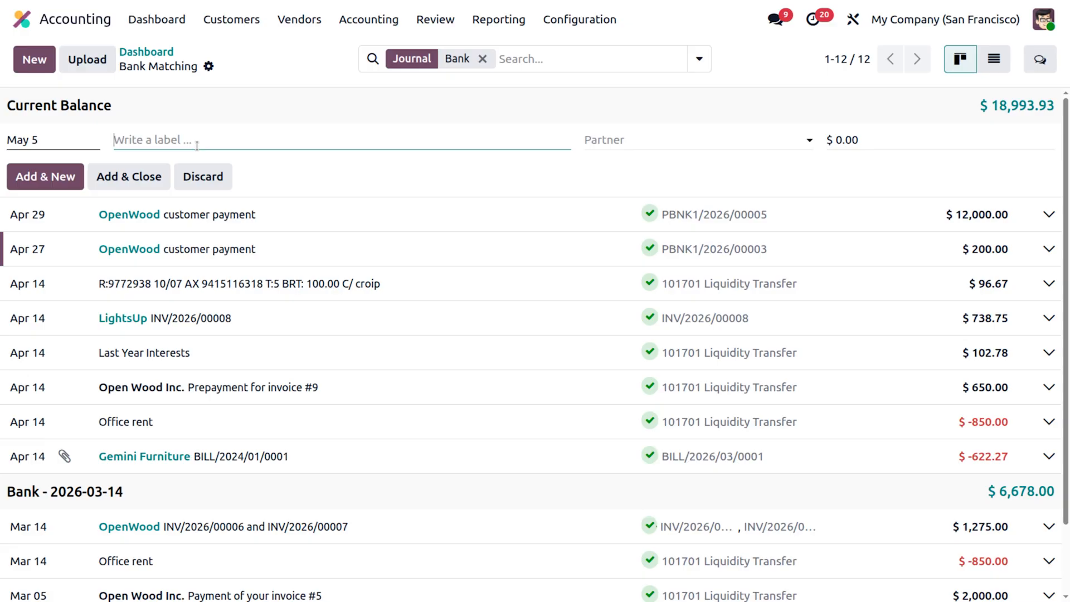
pyautogui.write('customer payment')
# Step: Set the transaction's partner to OpenWood and its amount to 2500, and add it to the Bank journal
pyautogui.click(764, 133)
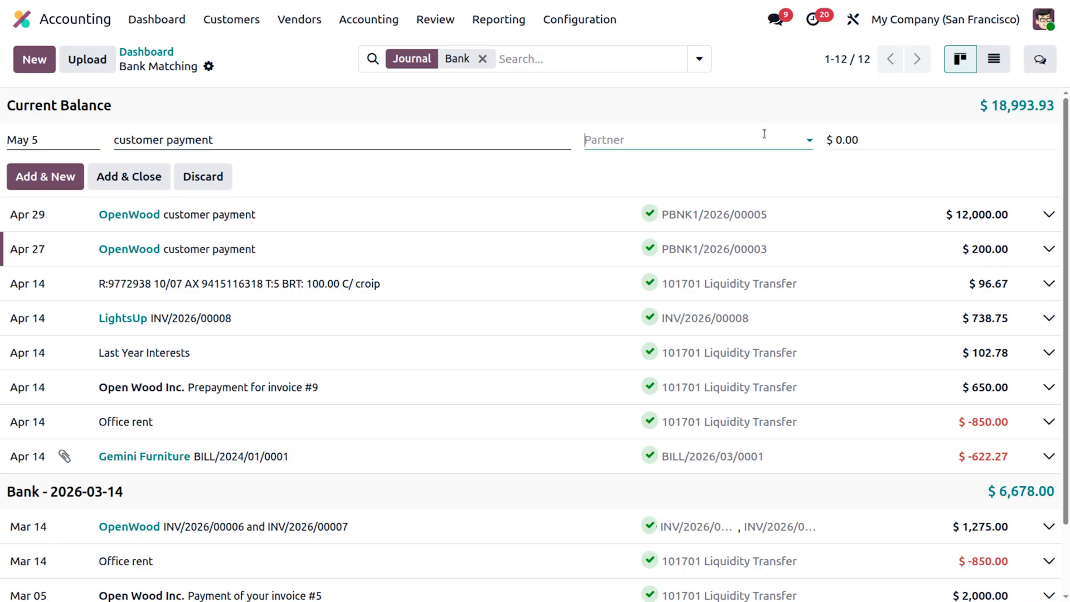
pyautogui.write('ope')
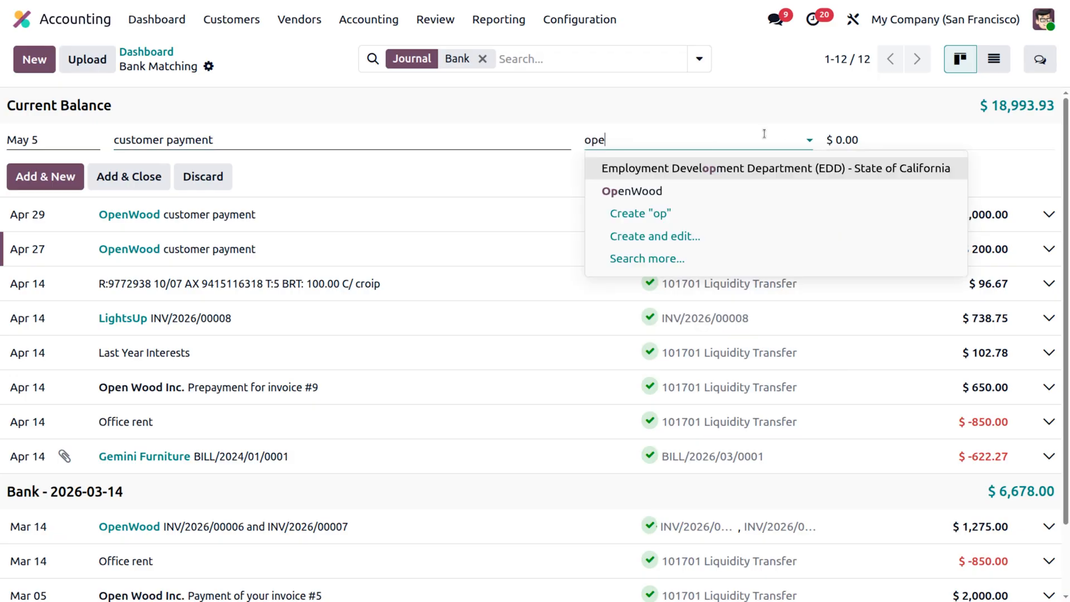
pyautogui.click(664, 169)
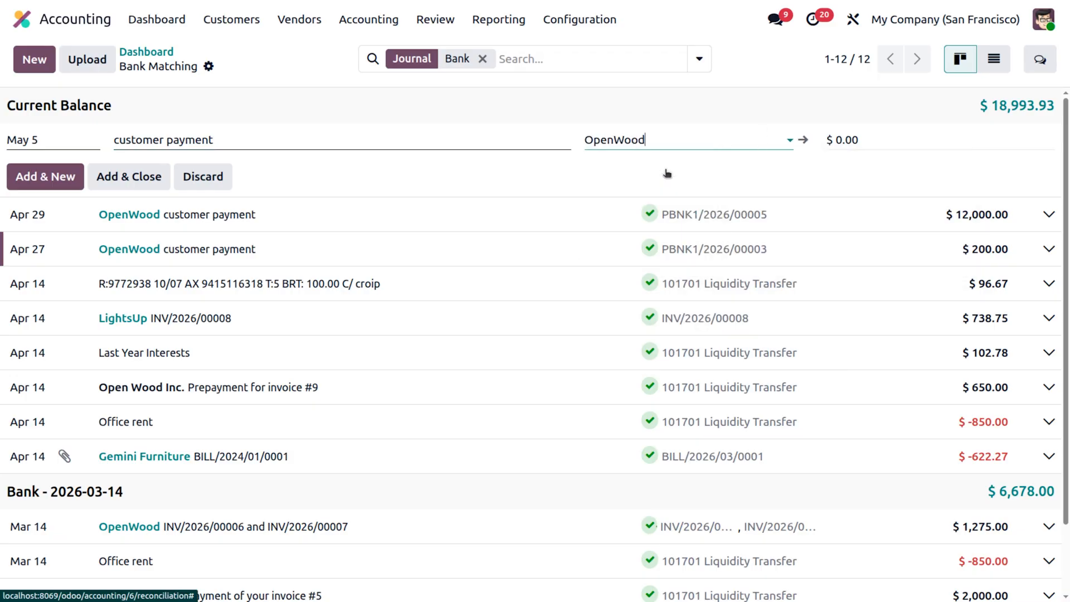
pyautogui.click(891, 141)
pyautogui.write('2500')
pyautogui.click(860, 166)
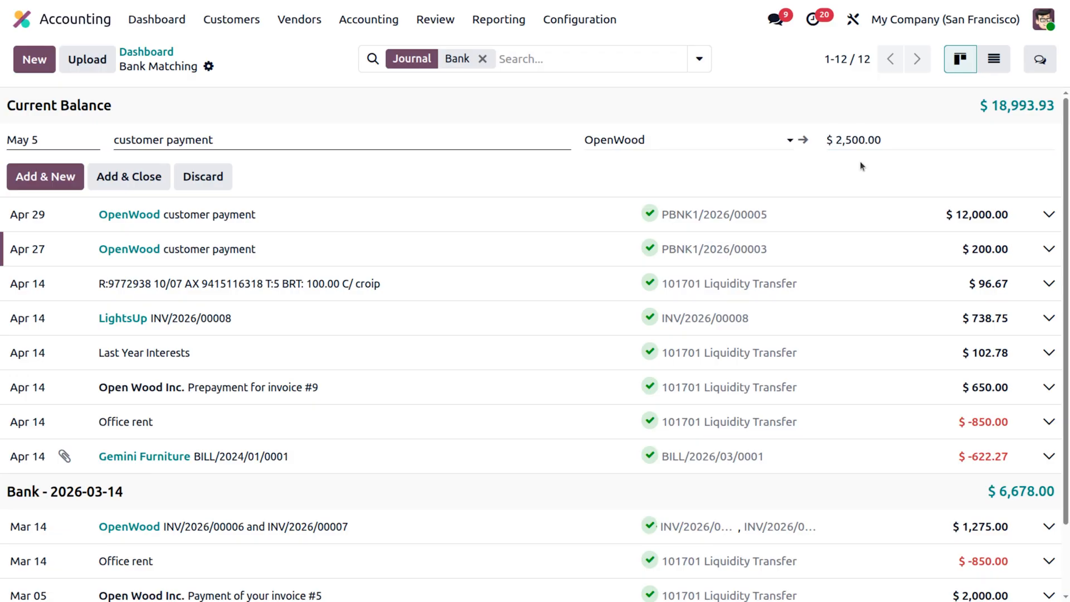
pyautogui.click(118, 170)
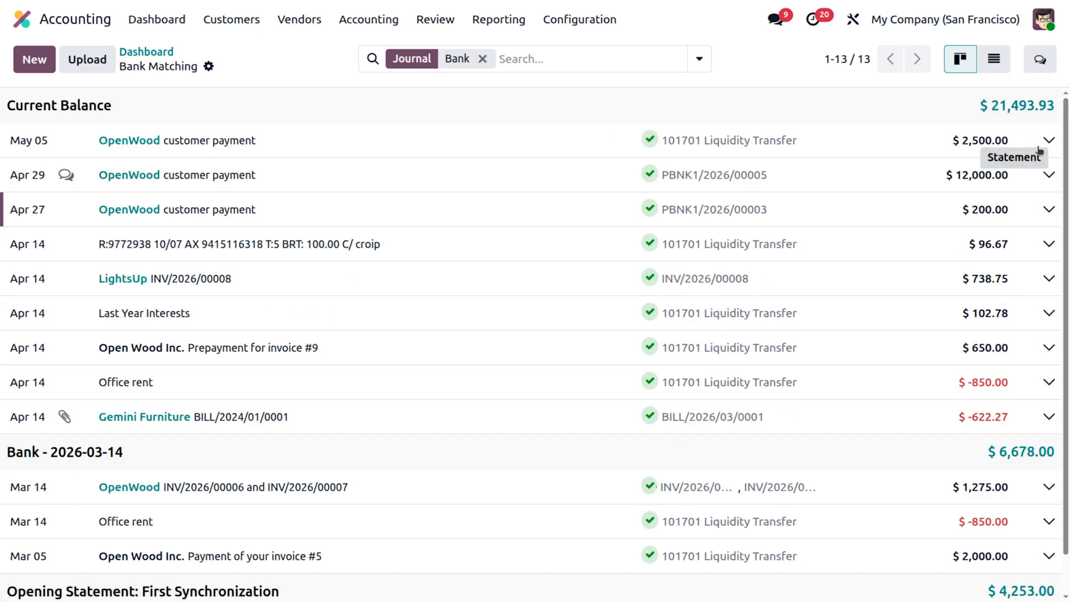
# Step: Remove the Liquidity Transfer line from the new May 5 transaction and reconcile it with OpenWood's outstanding $2,500 payment of May 5
pyautogui.click(1049, 140)
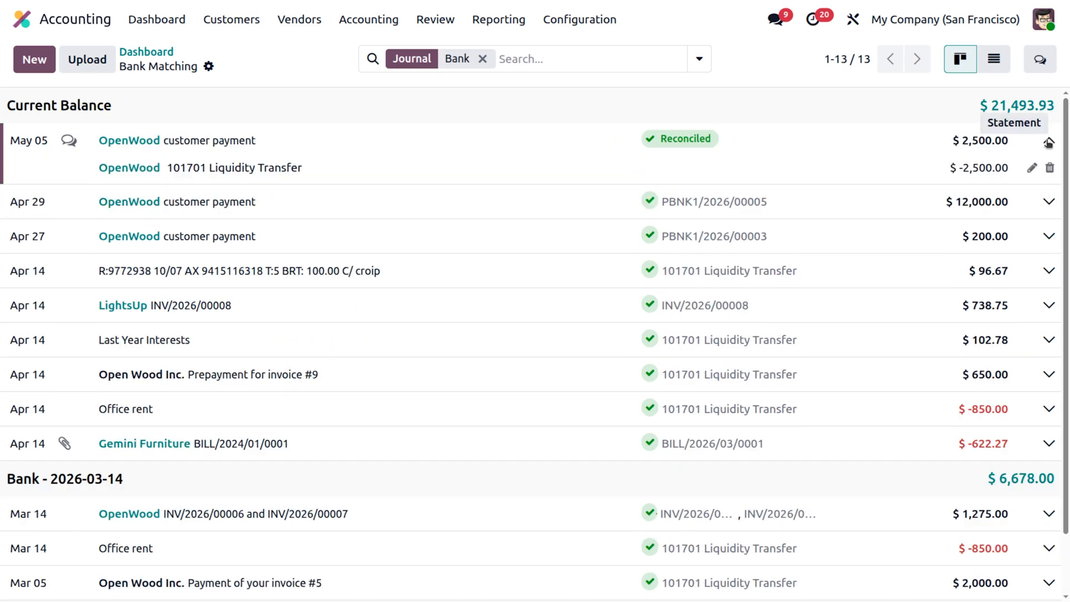
pyautogui.click(1050, 168)
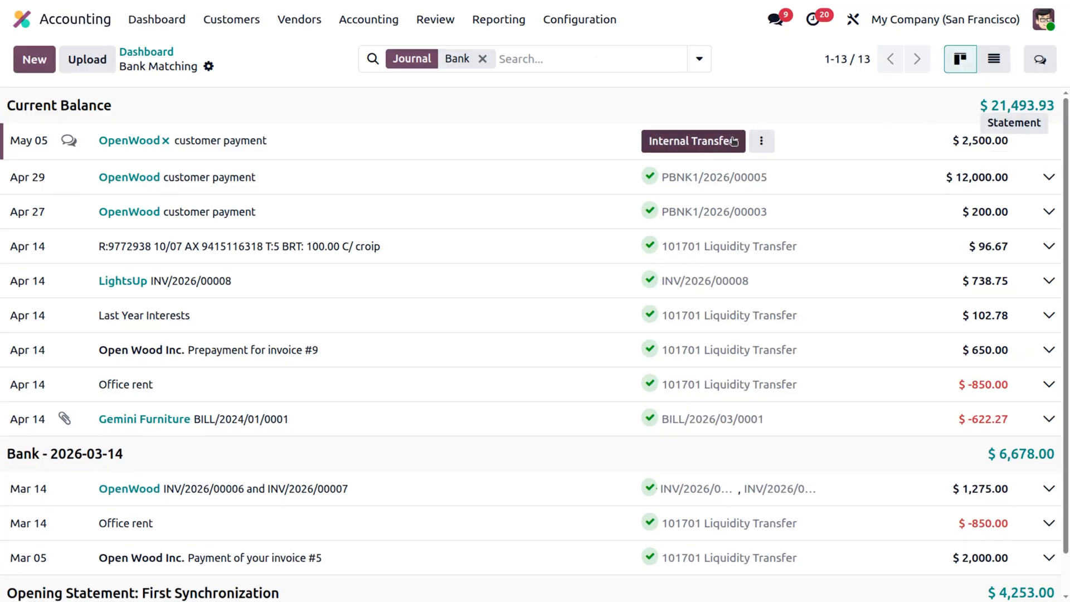
pyautogui.click(760, 142)
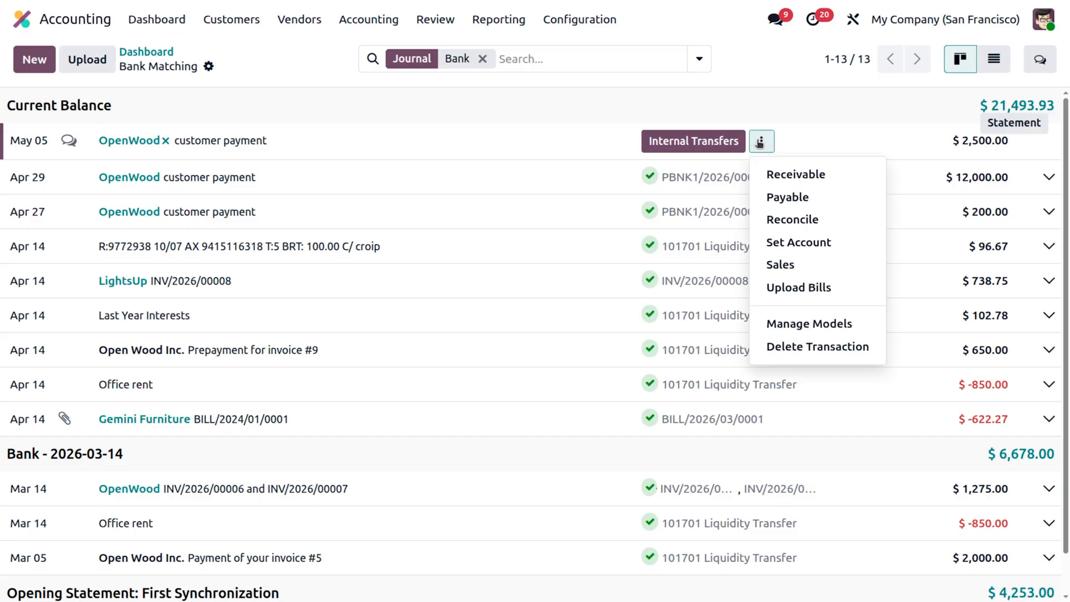
pyautogui.click(776, 220)
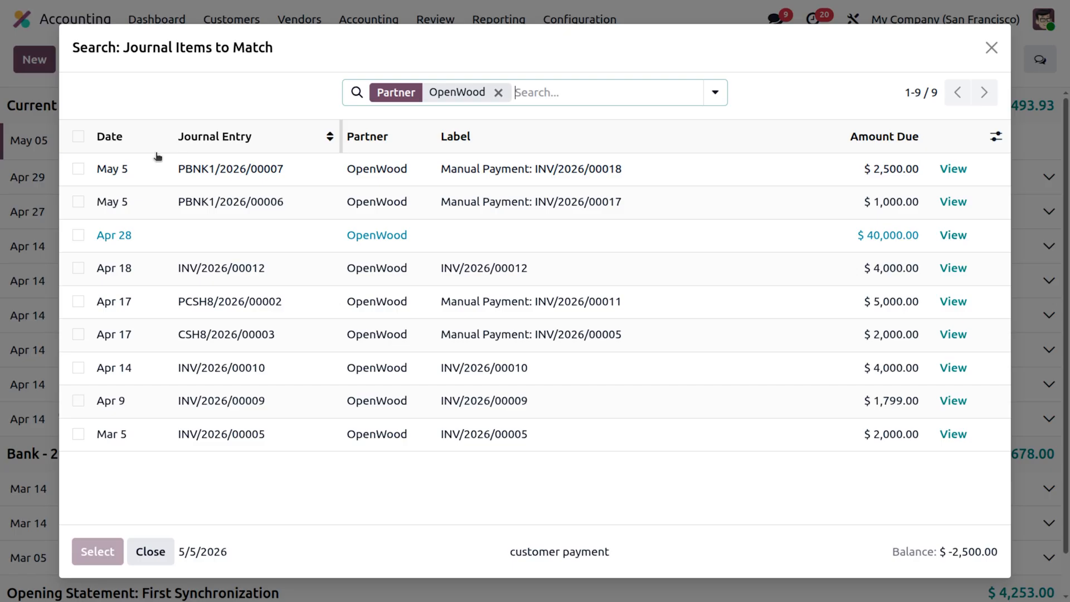
pyautogui.click(78, 169)
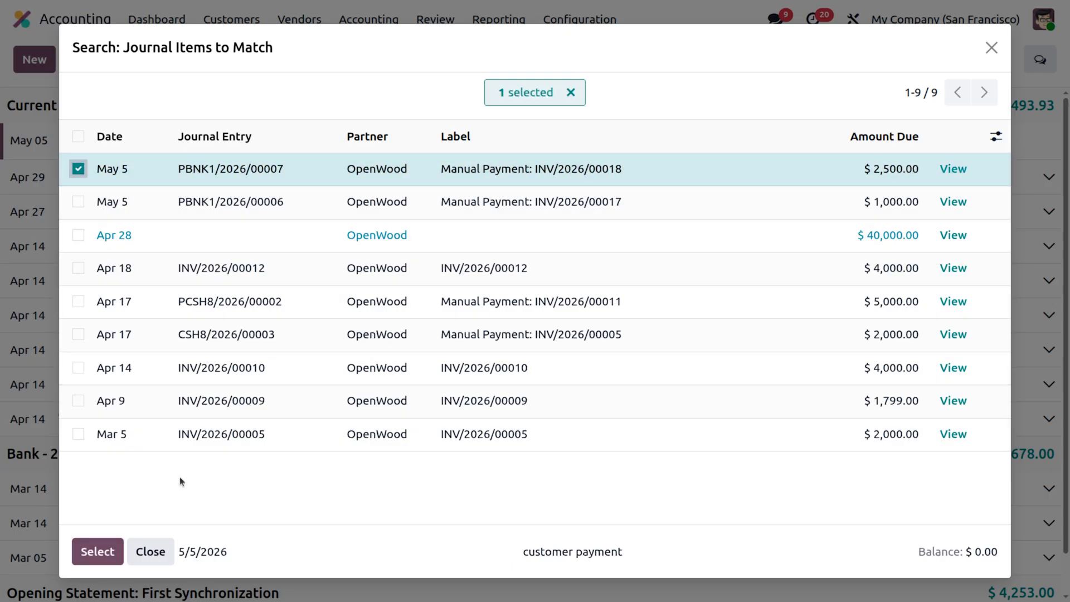
pyautogui.click(98, 552)
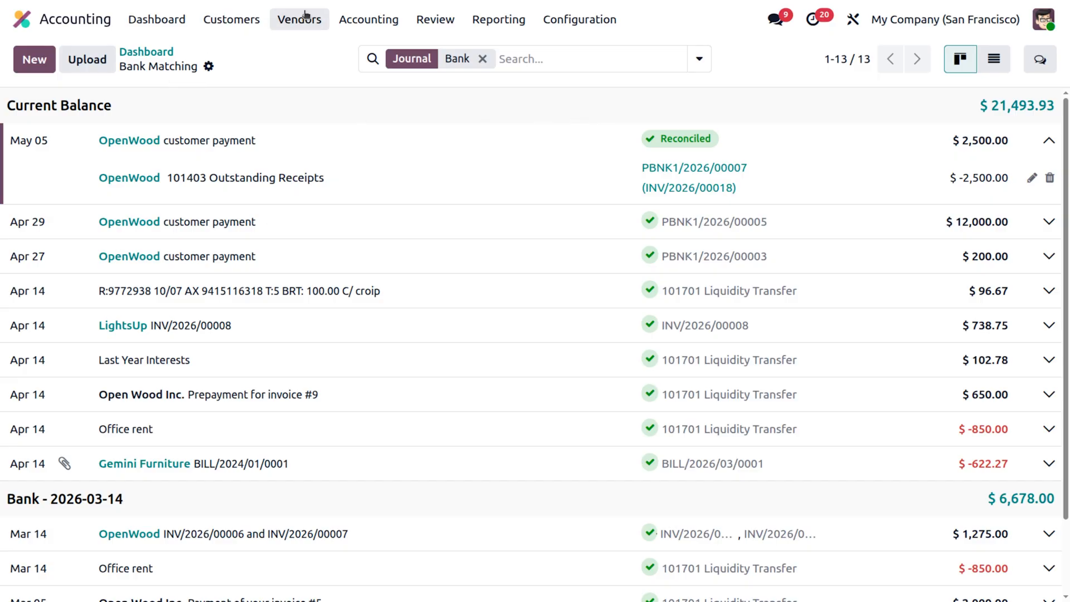
# Step: Check the OpenWood invoice's status in the invoices list and start a new customer invoice for Azure Interior
pyautogui.click(235, 20)
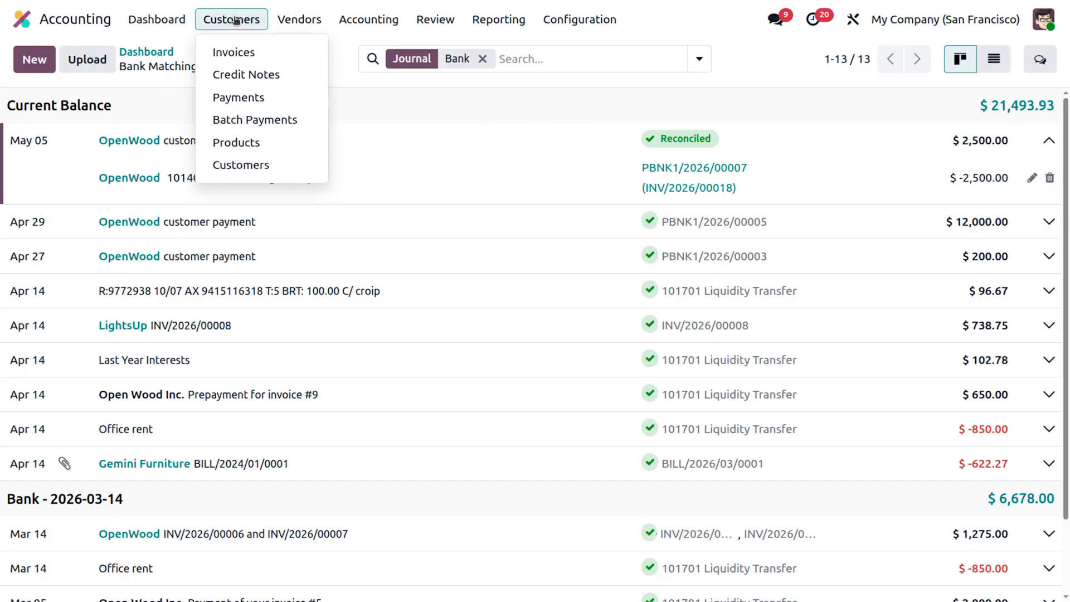
pyautogui.click(241, 53)
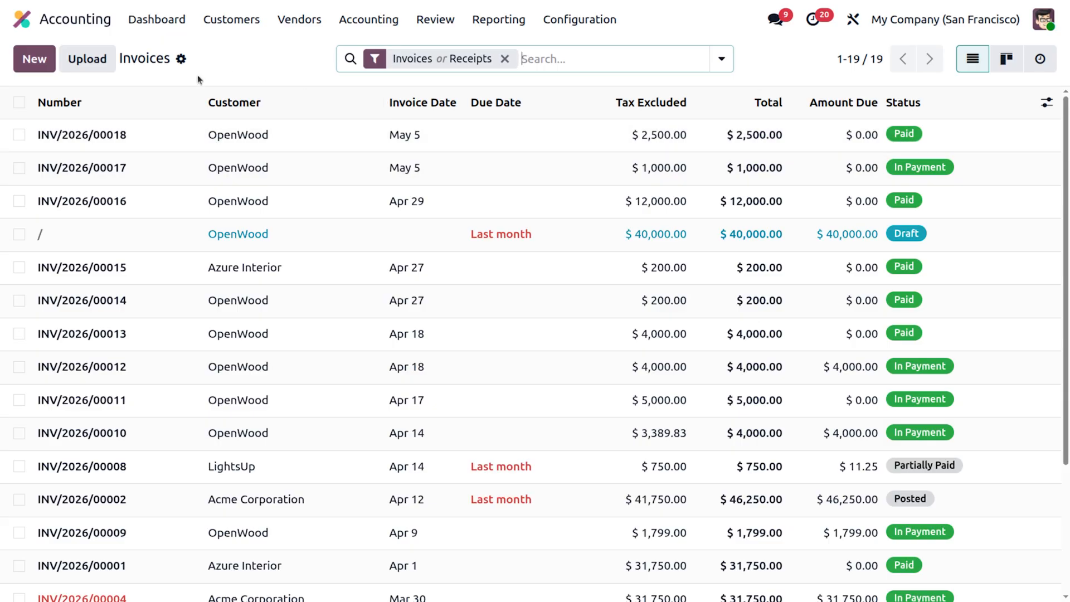
pyautogui.click(29, 64)
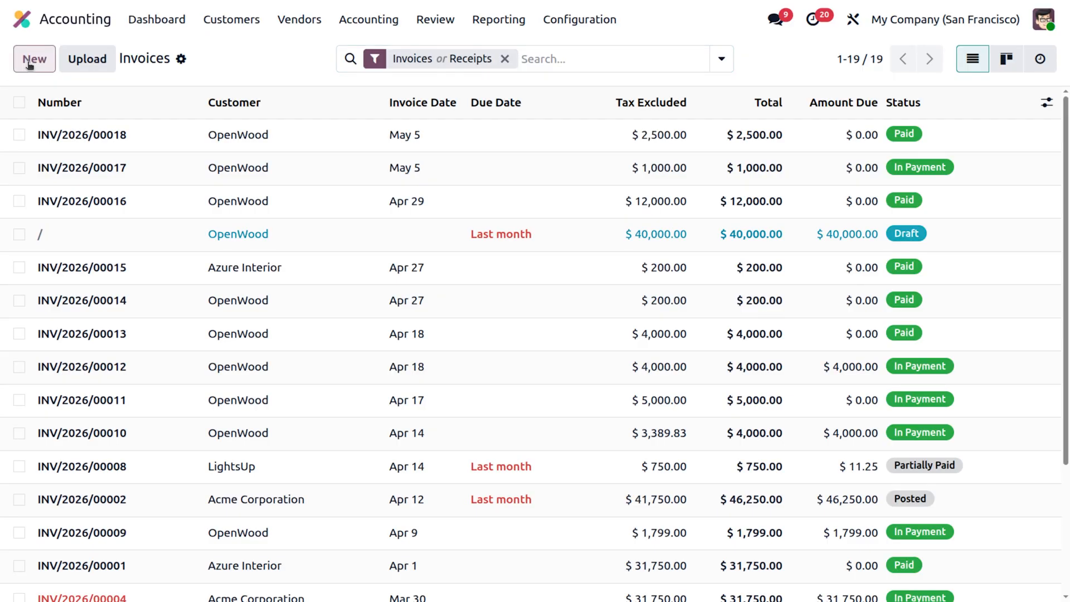
pyautogui.click(134, 233)
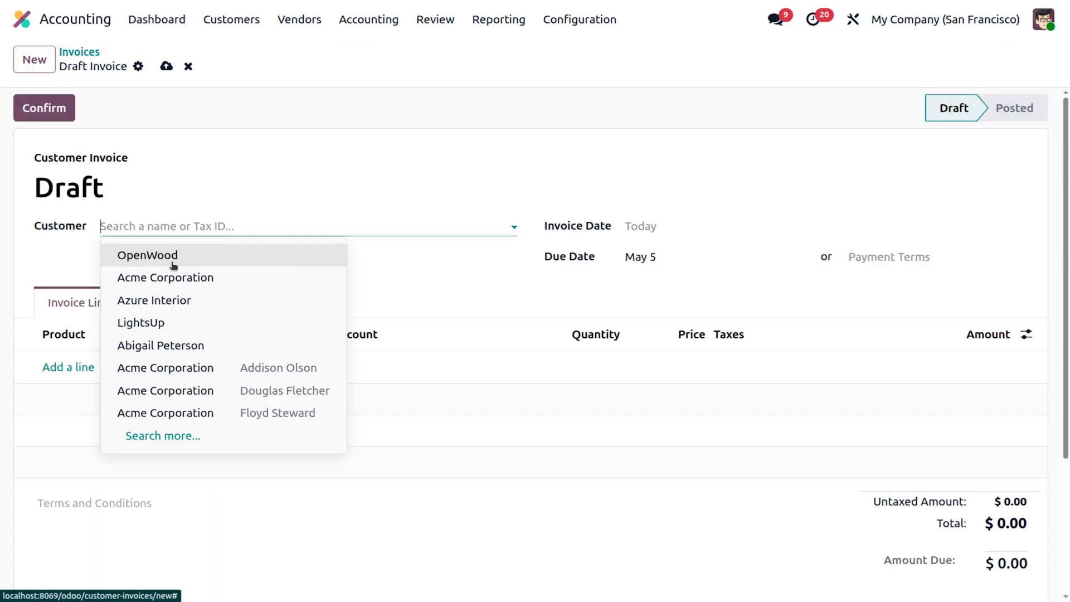
pyautogui.click(179, 300)
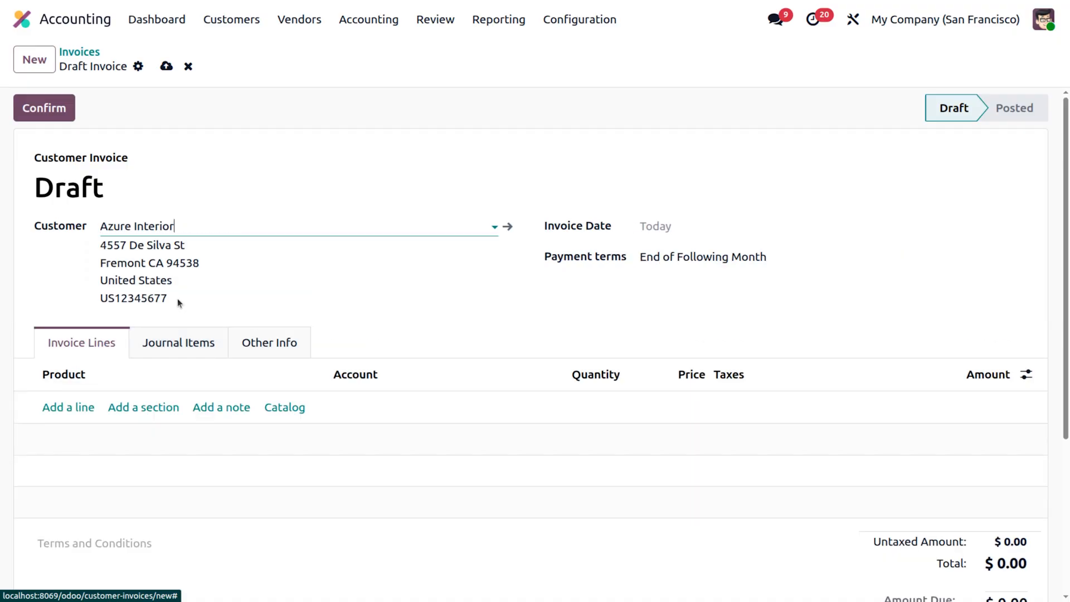
# Step: Add a bed line priced at 2500 with its 15% sales tax removed, and confirm the invoice
pyautogui.click(80, 407)
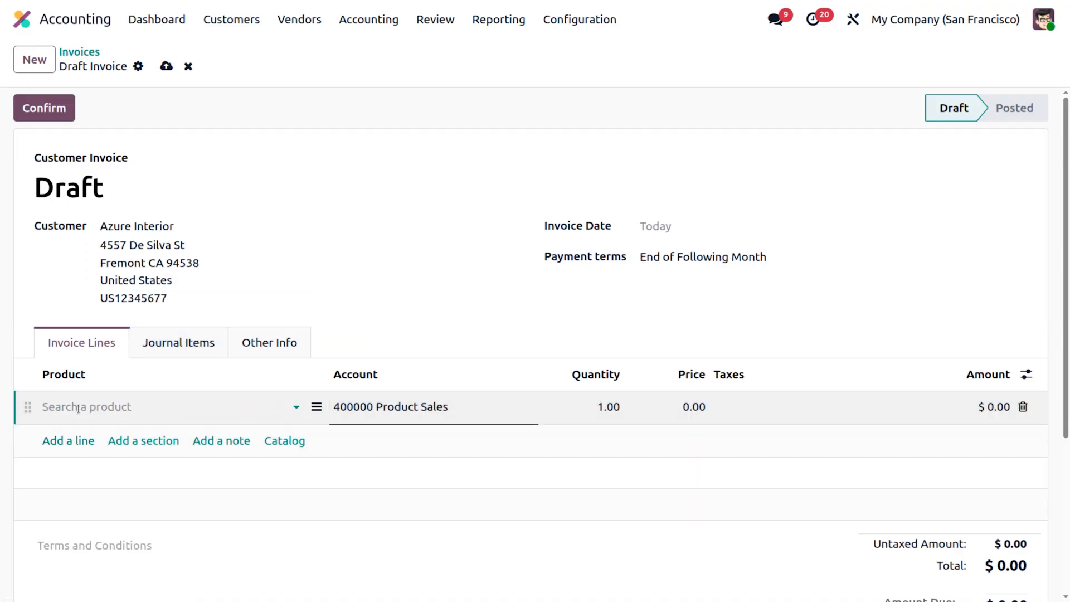
pyautogui.write('bed')
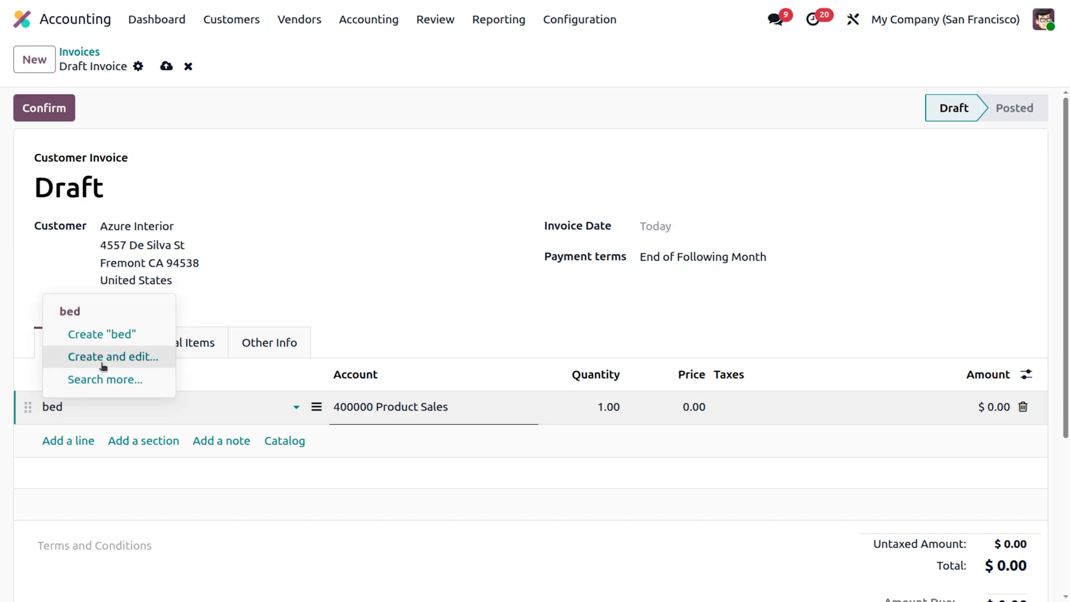
pyautogui.click(103, 312)
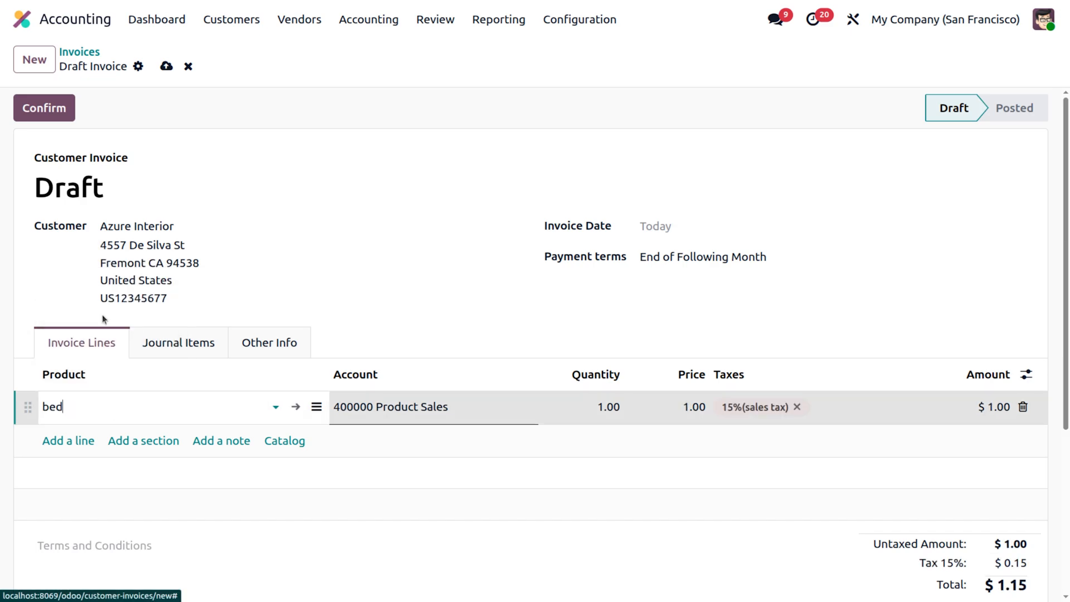
pyautogui.click(687, 403)
pyautogui.write('2500')
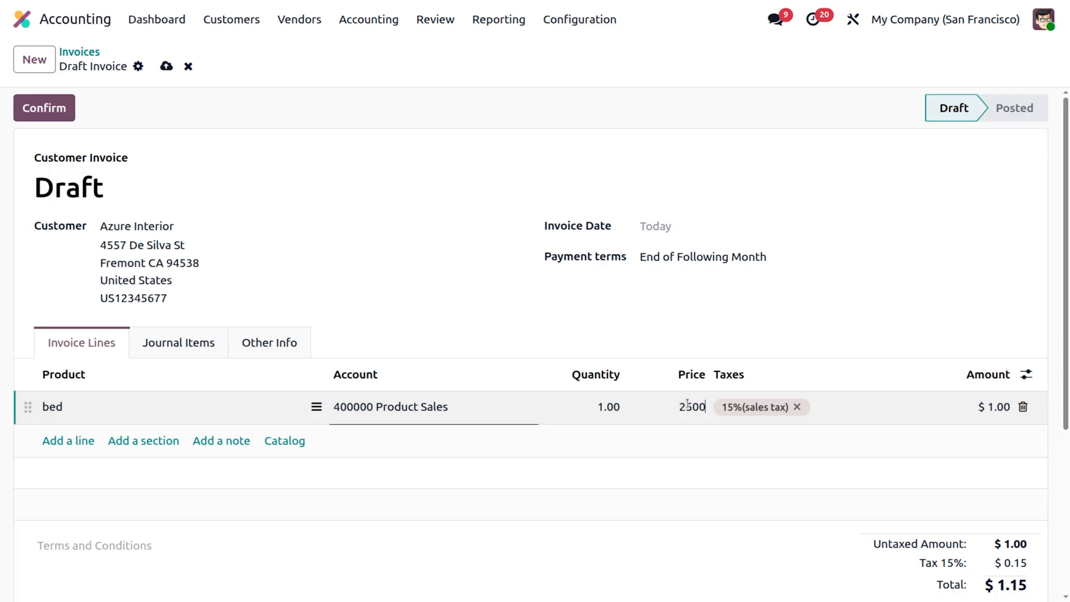
pyautogui.click(798, 407)
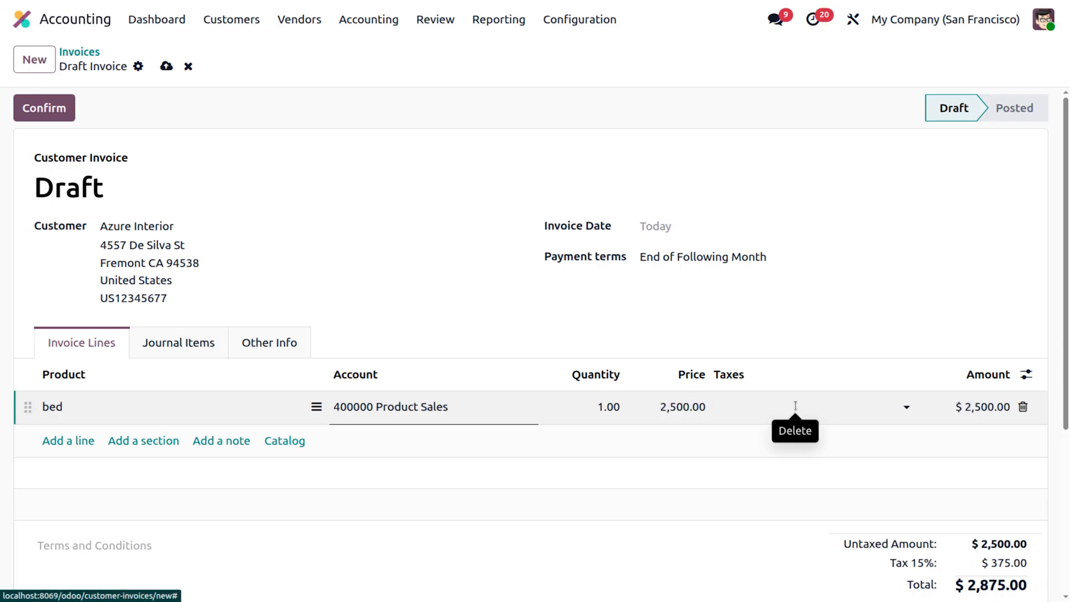
pyautogui.scroll(-4, 524, 320)
pyautogui.scroll(4, 524, 322)
pyautogui.click(44, 109)
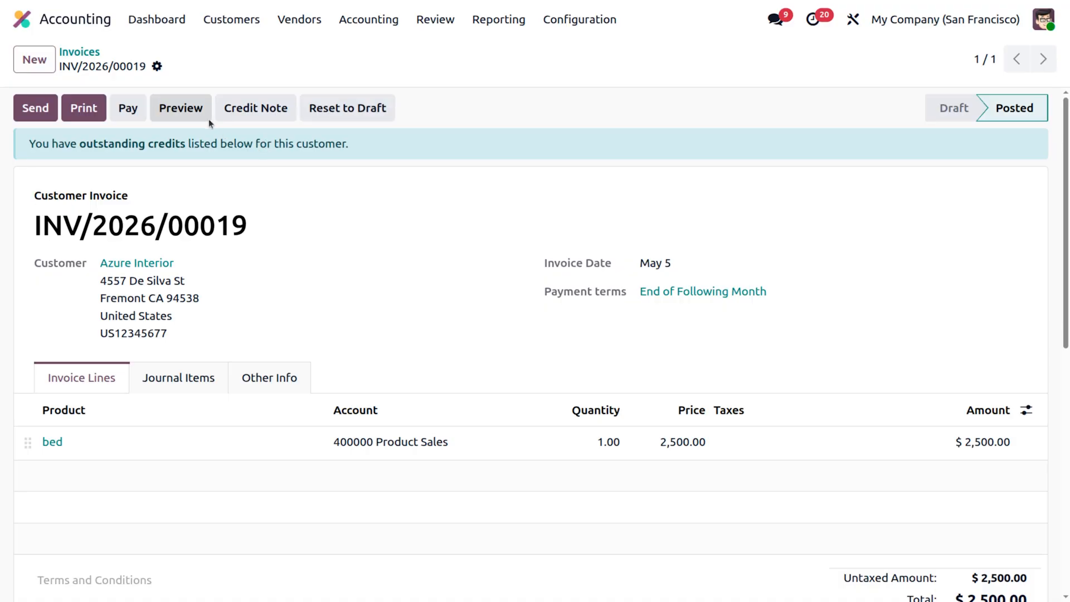
# Step: Create a partial payment of 1000 for the invoice through the Bank journal, keeping the difference open, and view the linked payment
pyautogui.click(128, 108)
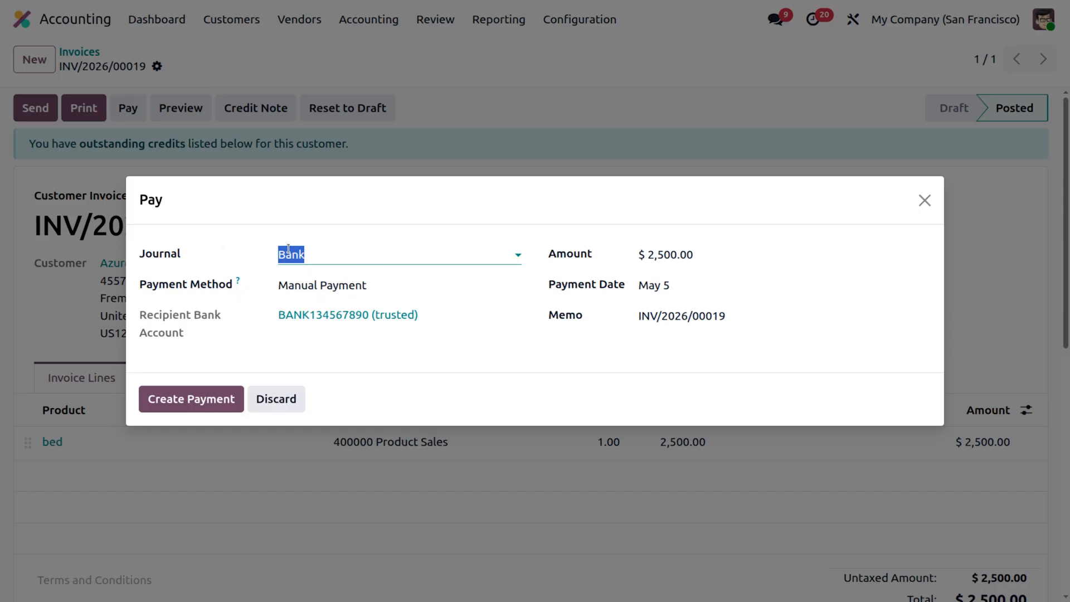
pyautogui.click(684, 250)
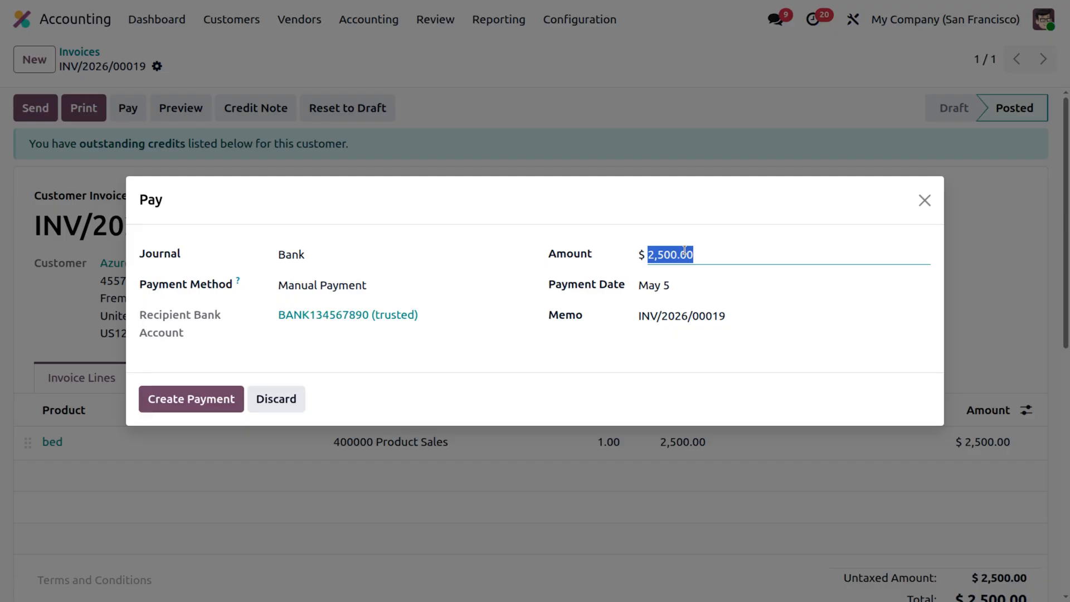
pyautogui.press('BackSpace')
pyautogui.write('1000')
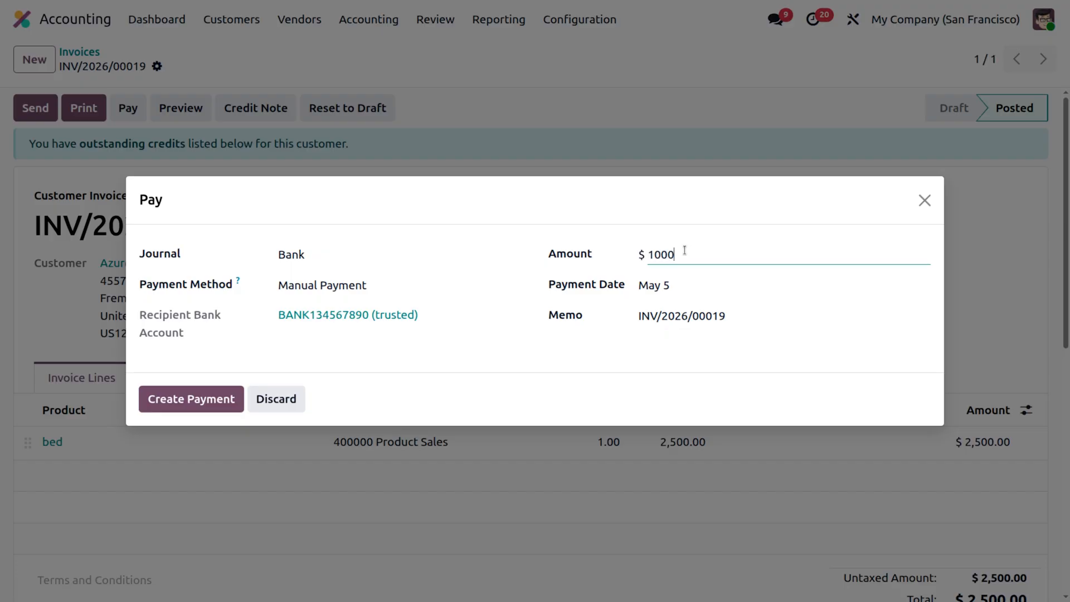
pyautogui.click(186, 400)
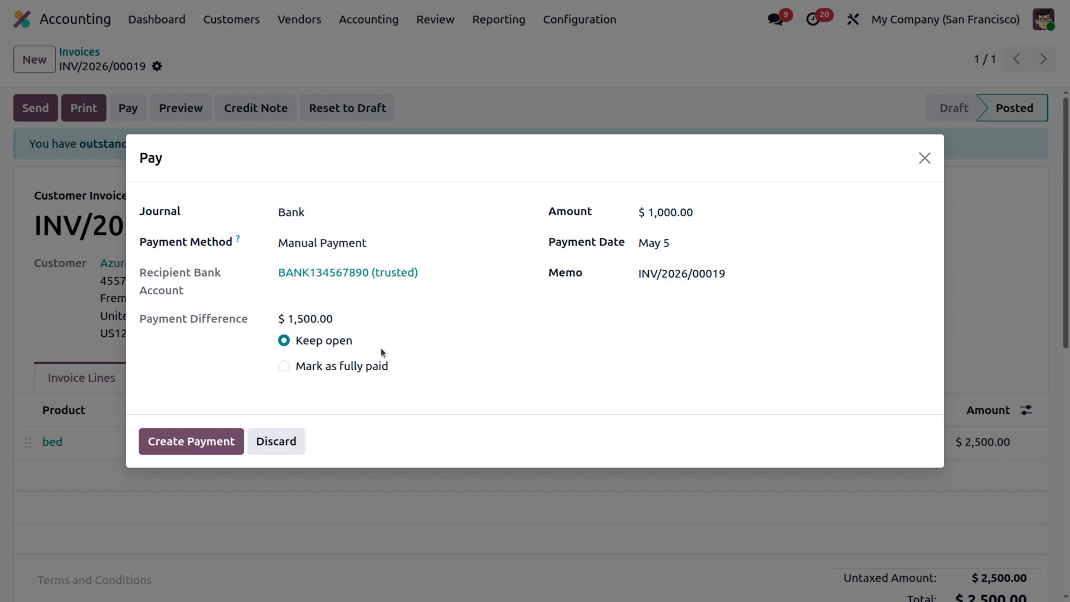
pyautogui.click(168, 448)
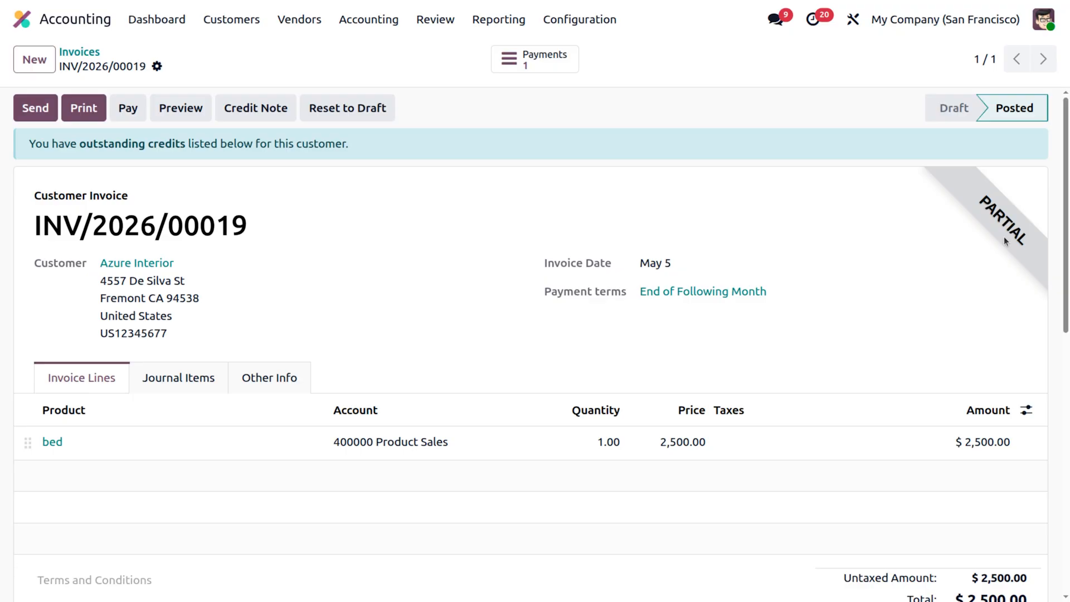
pyautogui.click(534, 60)
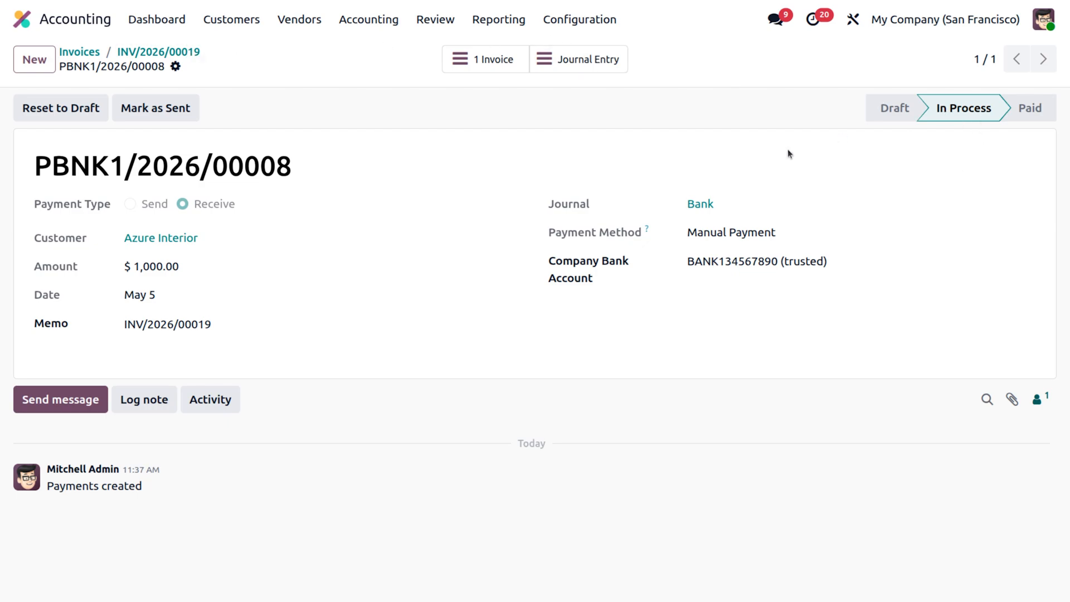
# Step: Check the newest Azure Interior invoice's amount due in the invoices list, and open the customer's record from that invoice
pyautogui.click(91, 51)
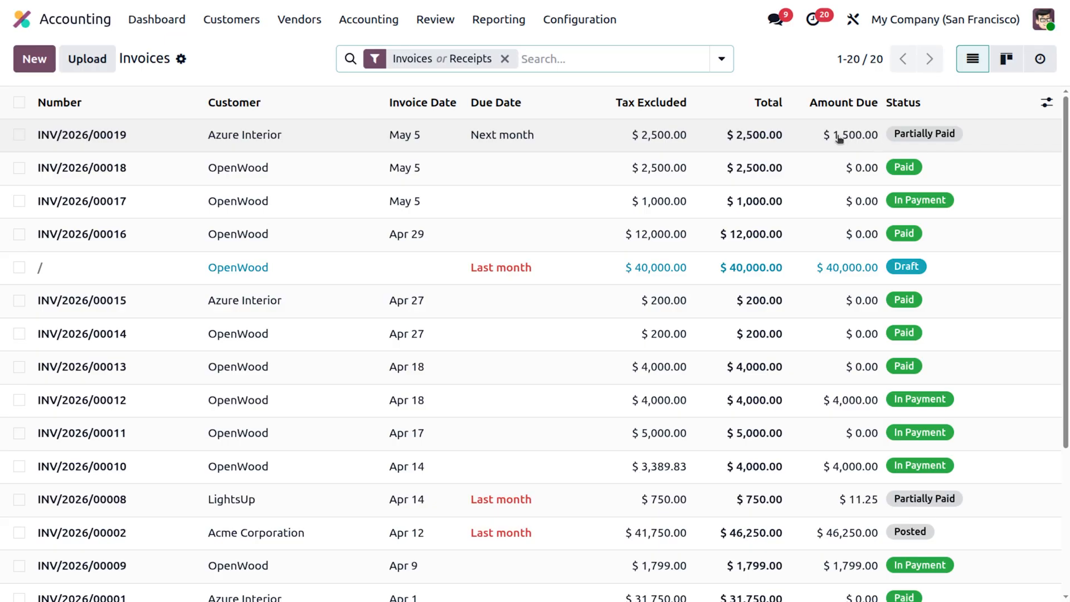
pyautogui.click(838, 138)
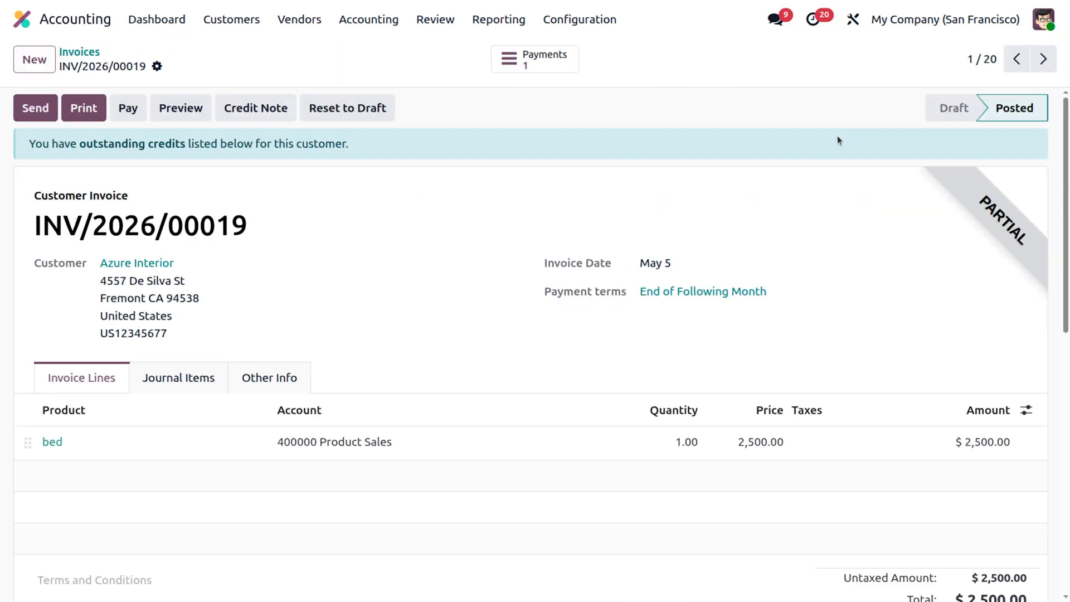
pyautogui.click(156, 270)
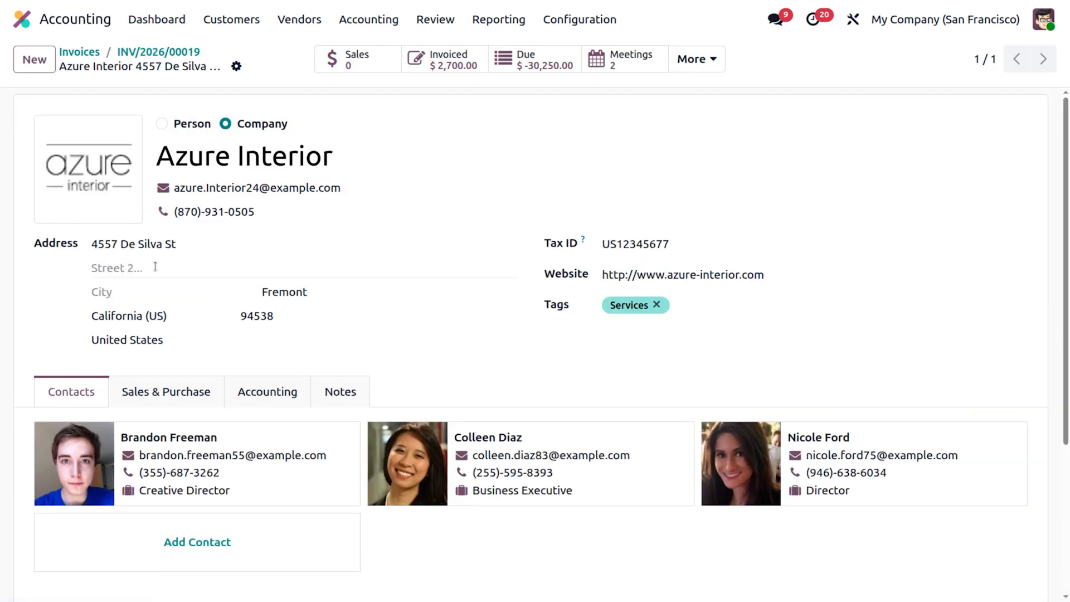
# Step: View Azure Interior's due entries in the follow-up report and switch the report to Customer Statement
pyautogui.click(546, 65)
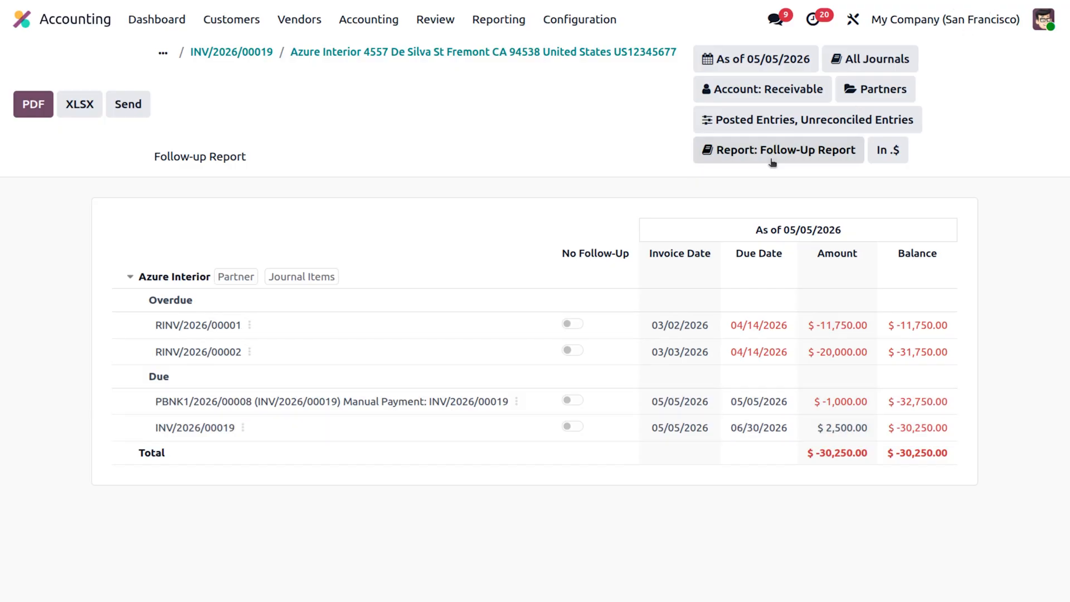
pyautogui.click(830, 150)
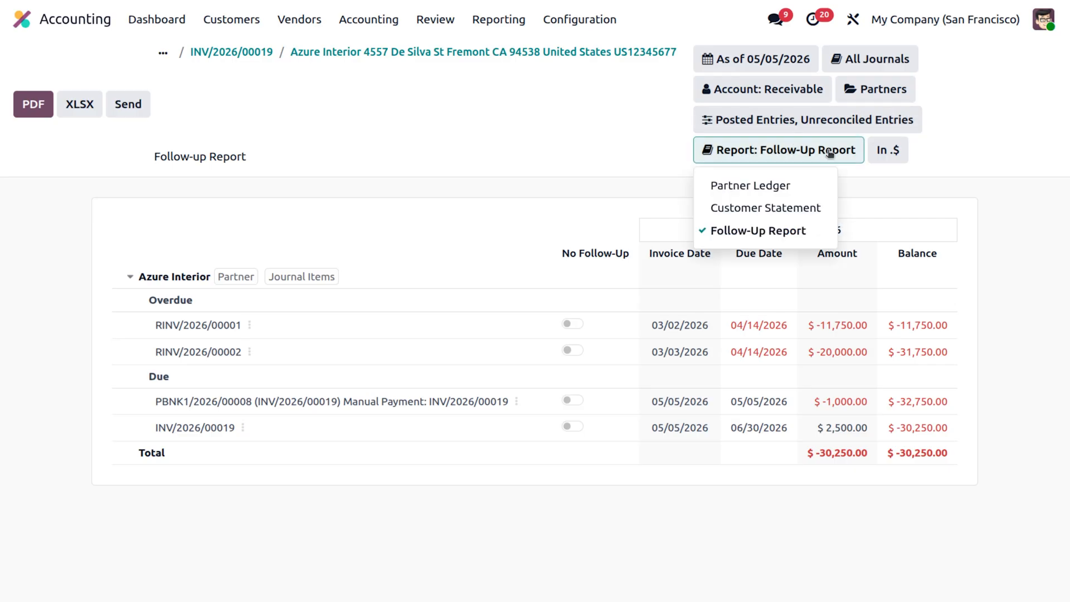
pyautogui.click(728, 207)
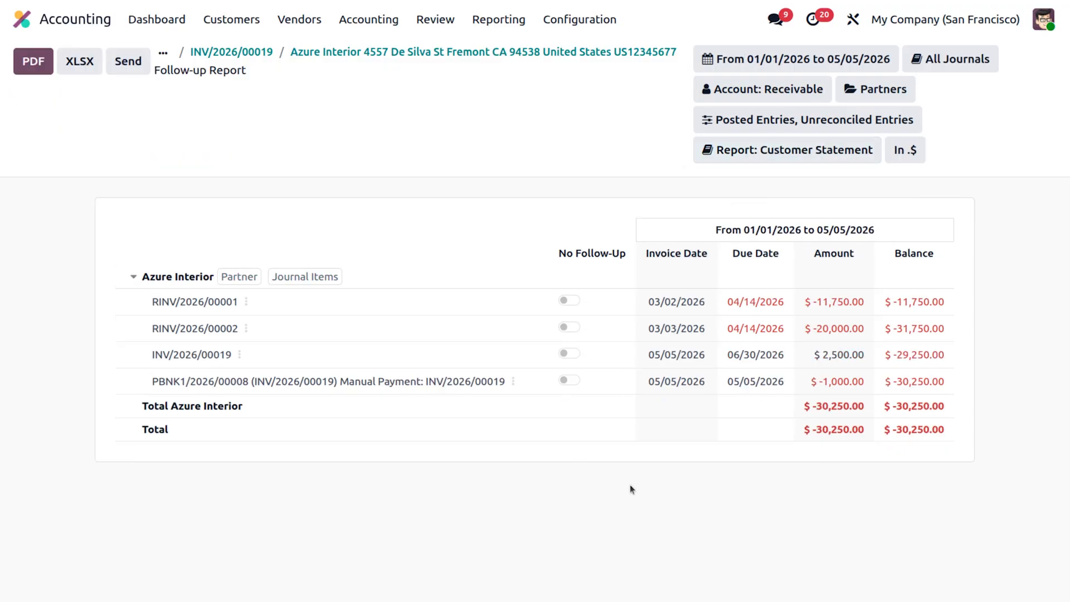